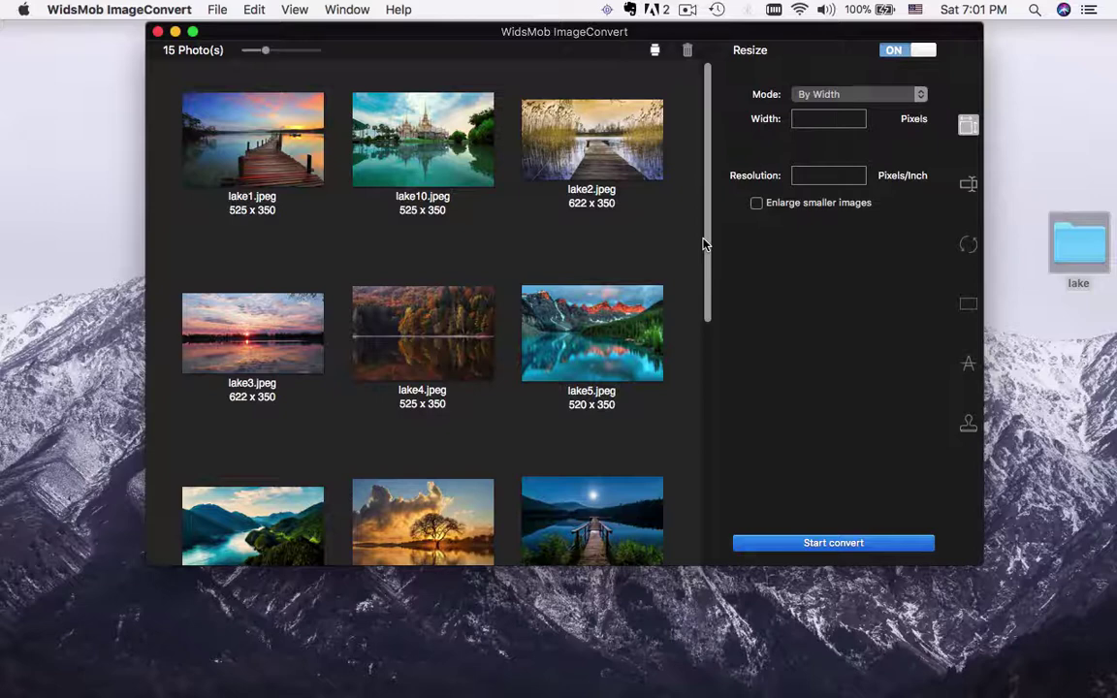
- Resize by width to 400 pixels at 120 pixels/inch, enlarging smaller images, and start converting
click(865, 94)
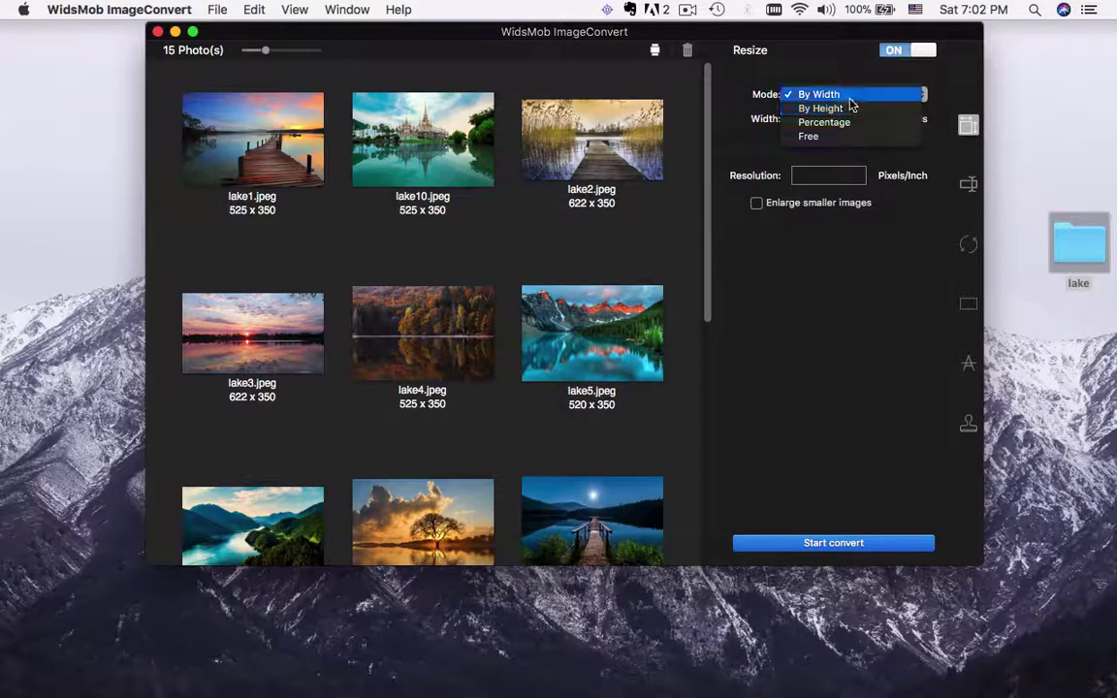
click(851, 97)
click(812, 119)
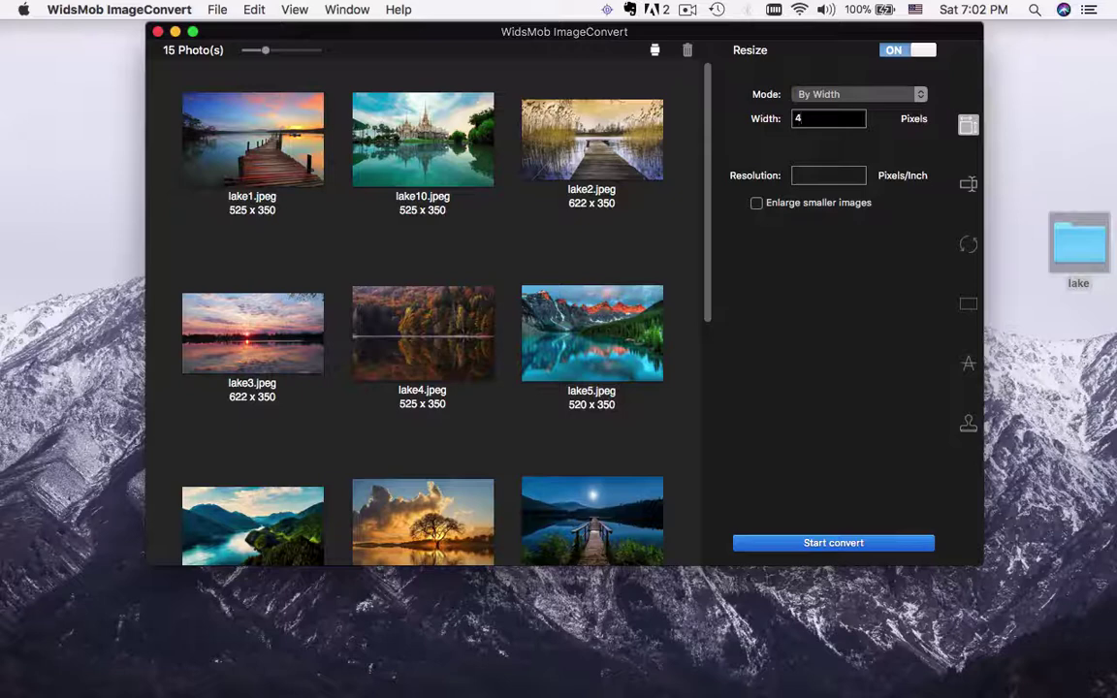
click(826, 174)
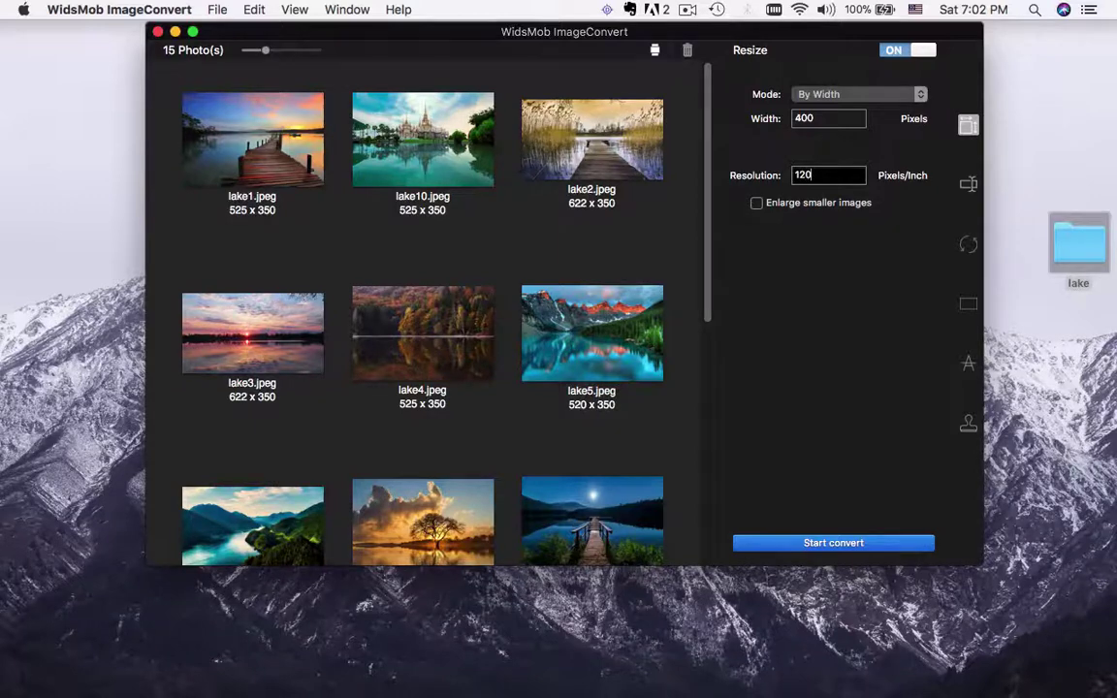
click(758, 204)
click(793, 547)
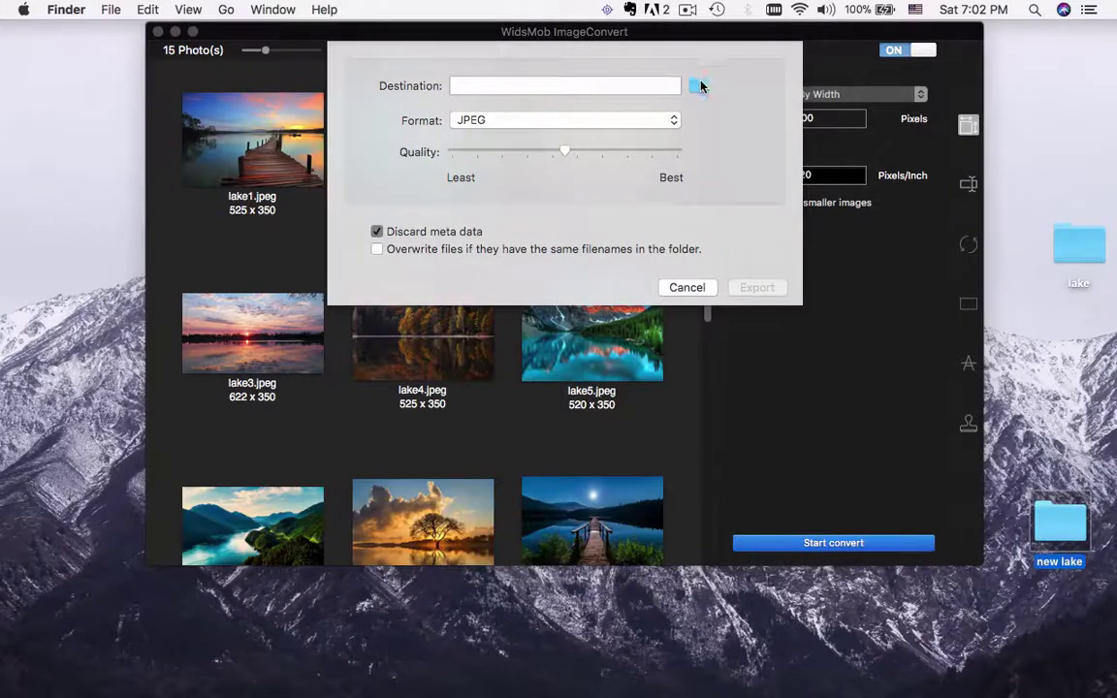
- Export the 15 resized photos into the Desktop's new lake folder and dismiss the success notice
click(700, 87)
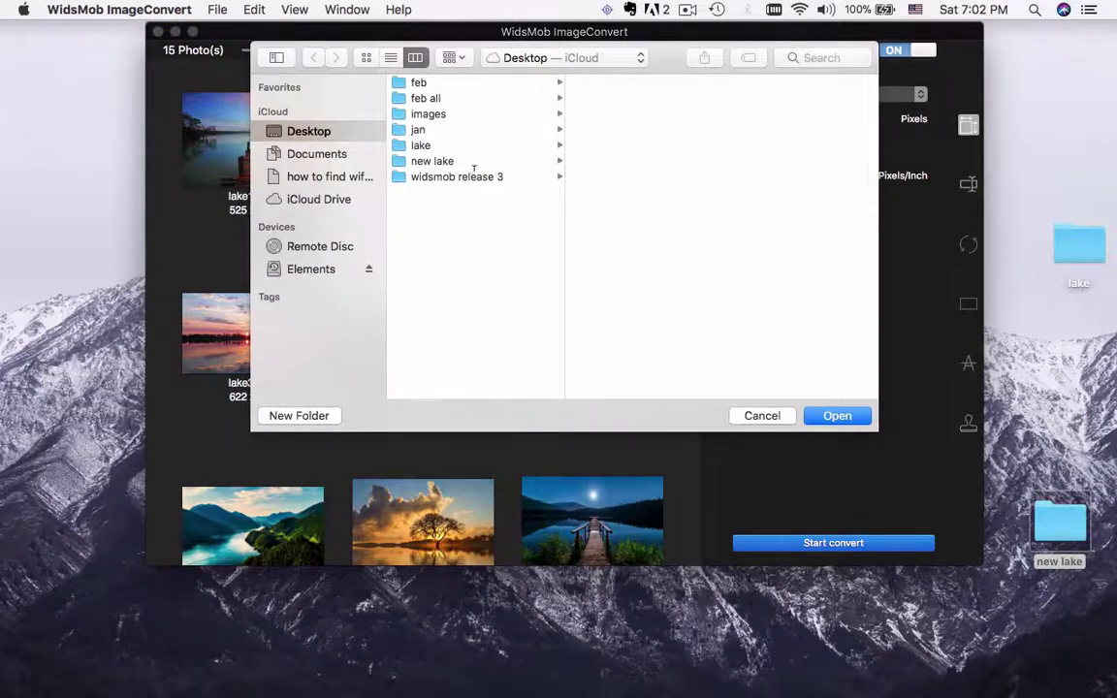
click(434, 161)
key(Return)
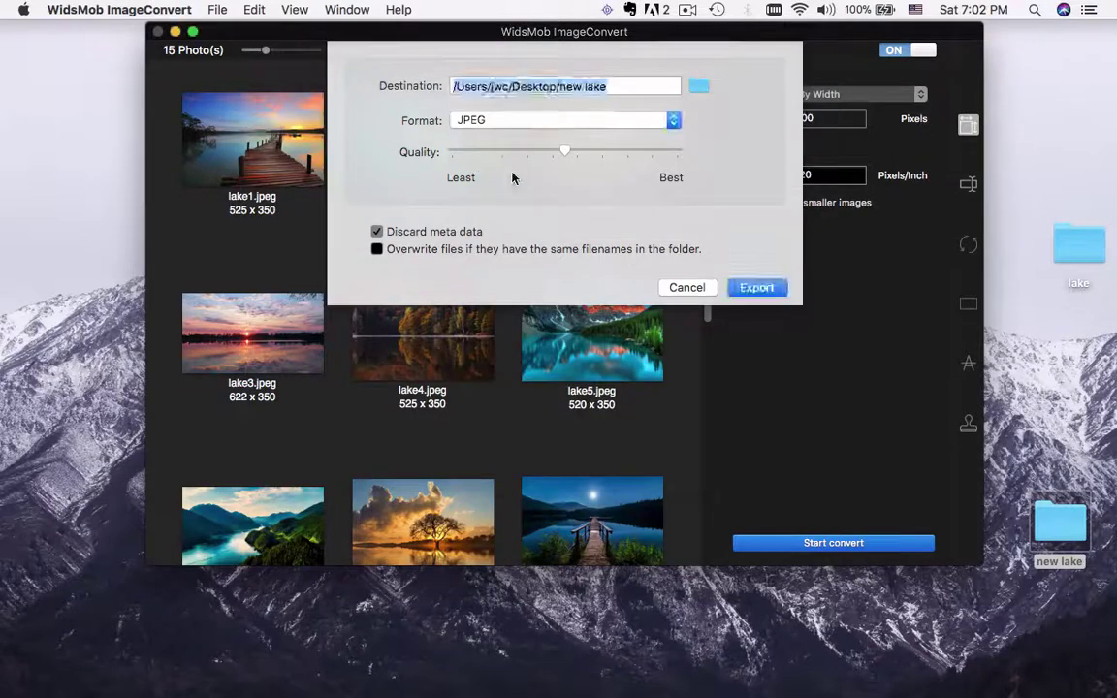
click(744, 291)
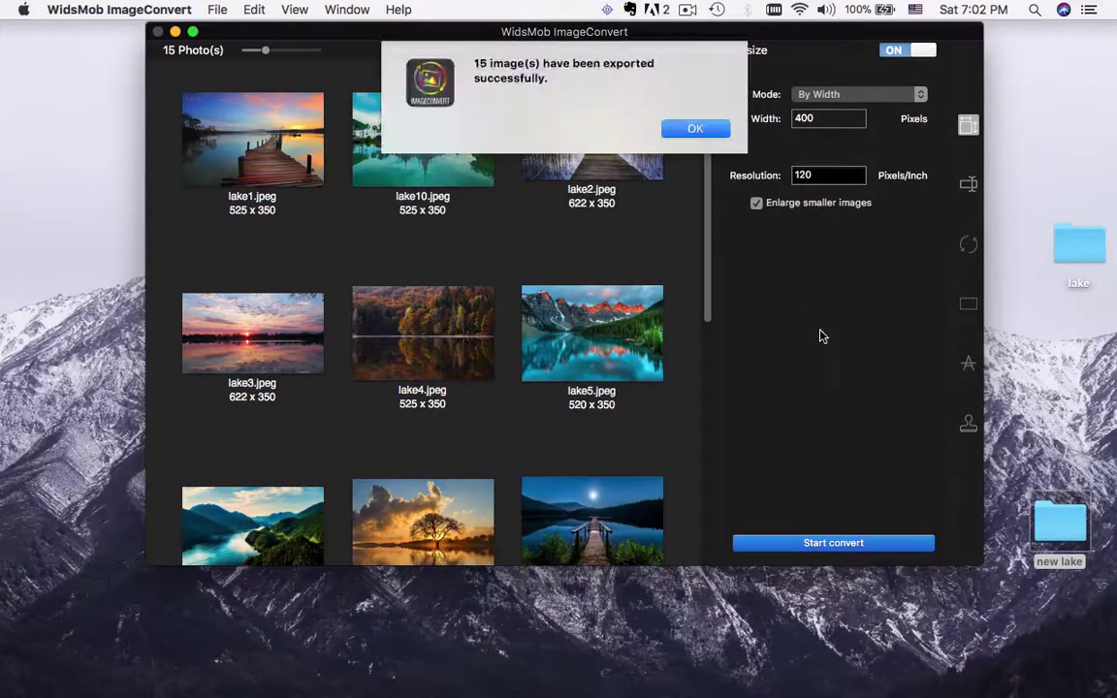
click(695, 130)
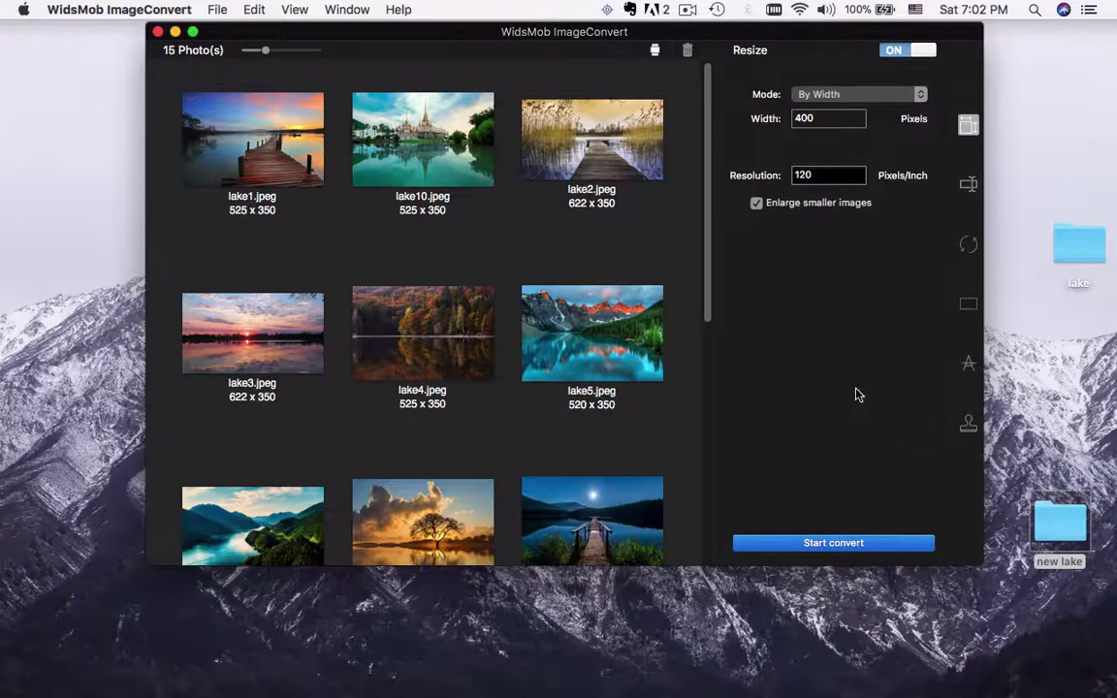
- Try the By Height and Percentage resize modes, then settle on Free
click(865, 94)
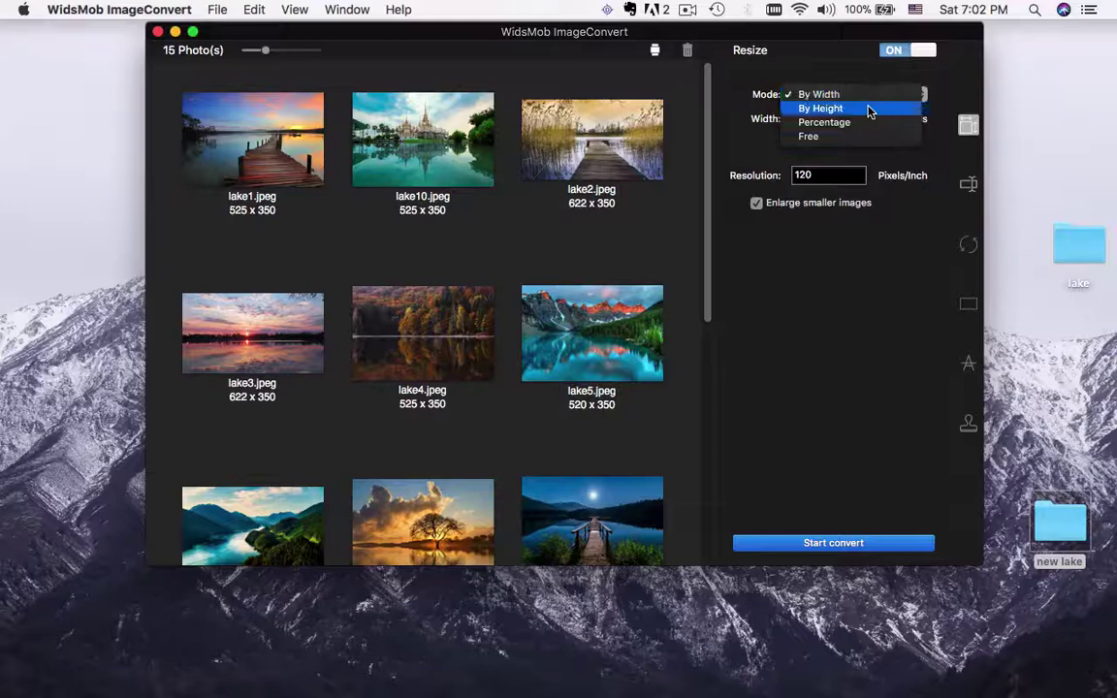
click(869, 110)
click(858, 94)
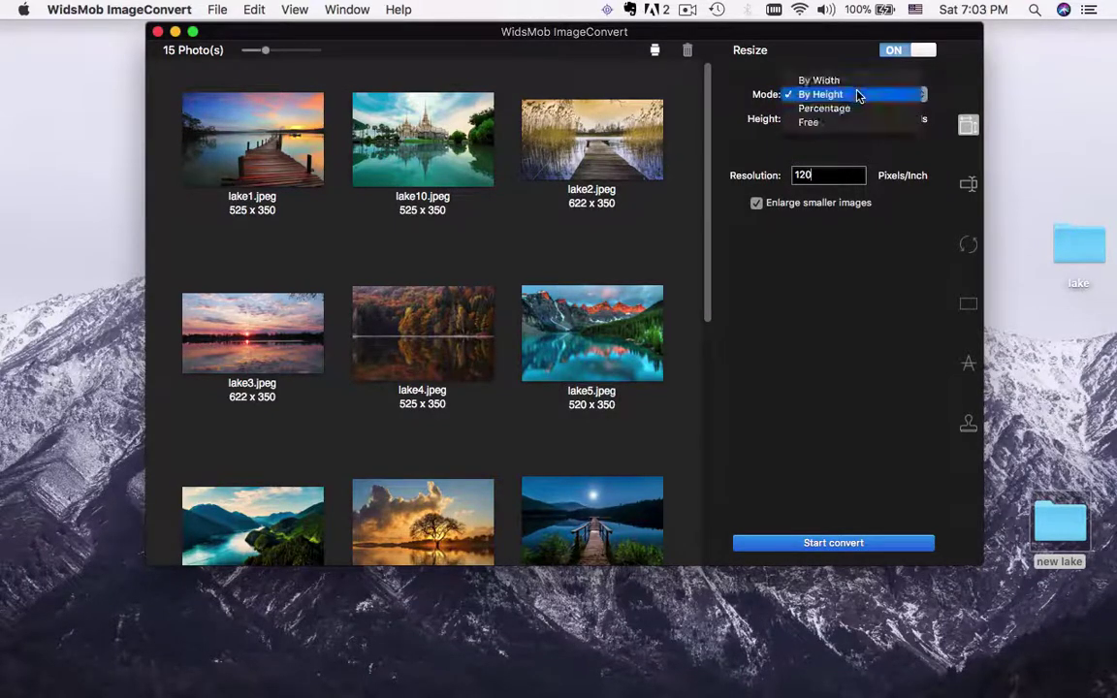
click(852, 110)
click(847, 94)
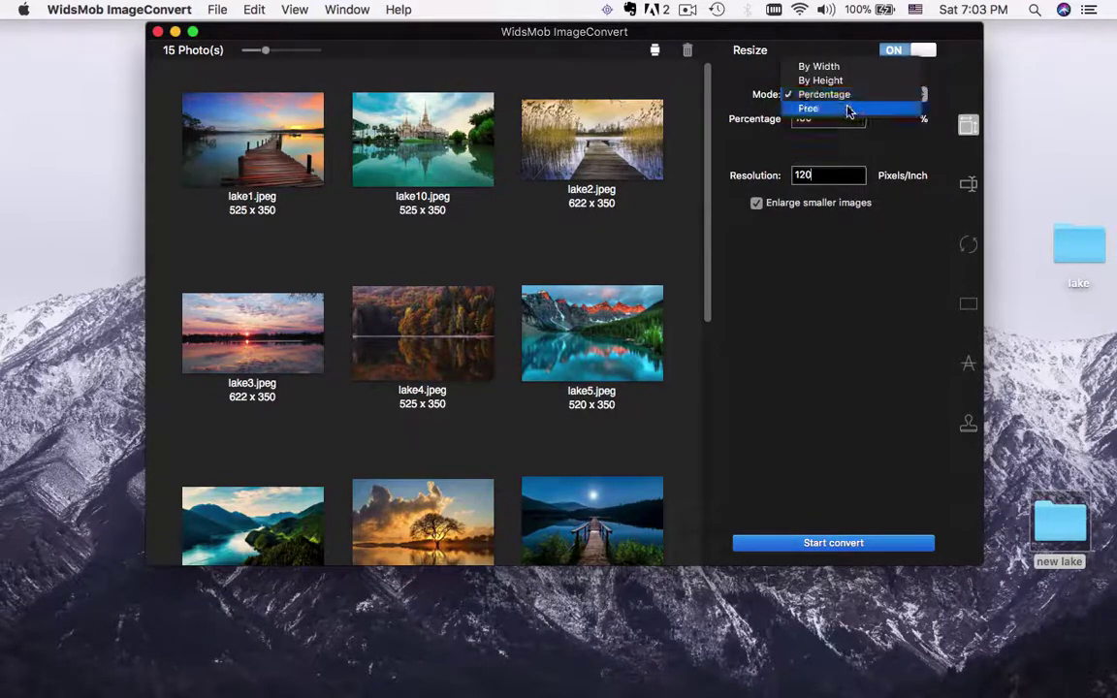
click(847, 109)
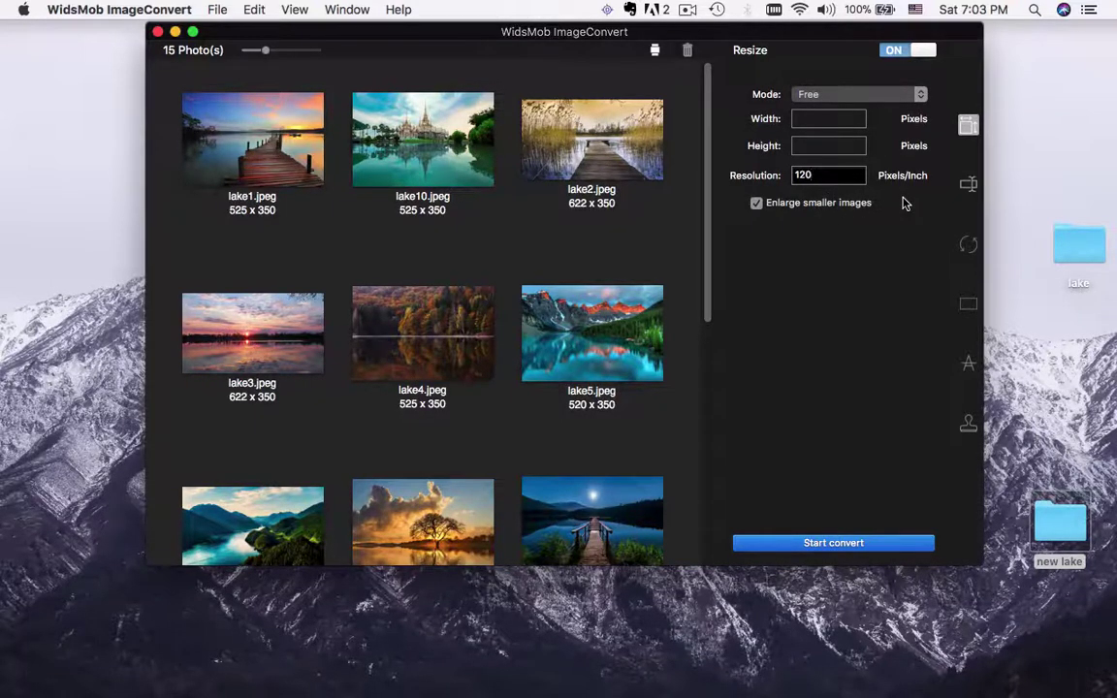
- Set renaming to prefix 2, suffix widsmob, new name lake, numbering starting at 1
click(961, 192)
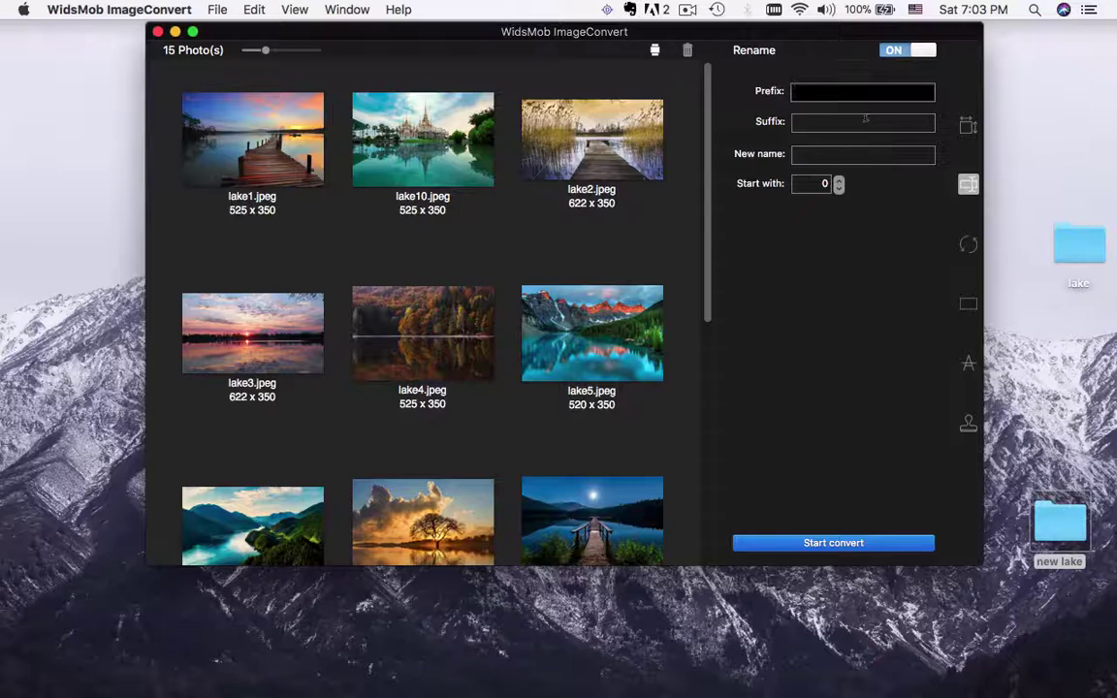
text(2)
click(831, 116)
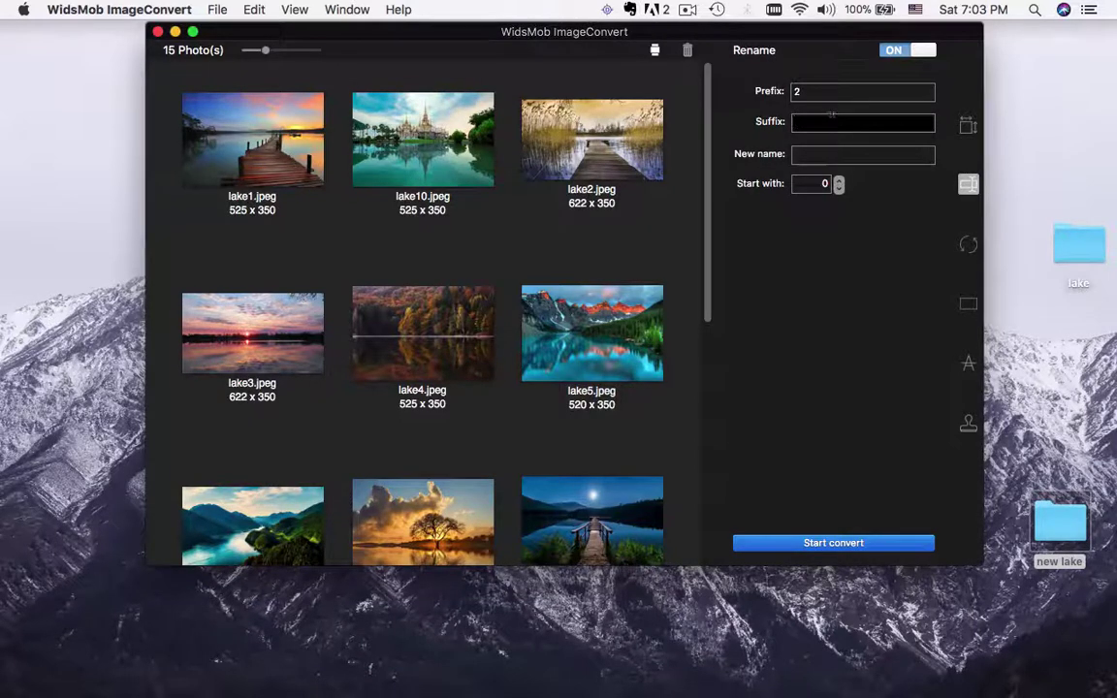
text(smob)
click(841, 154)
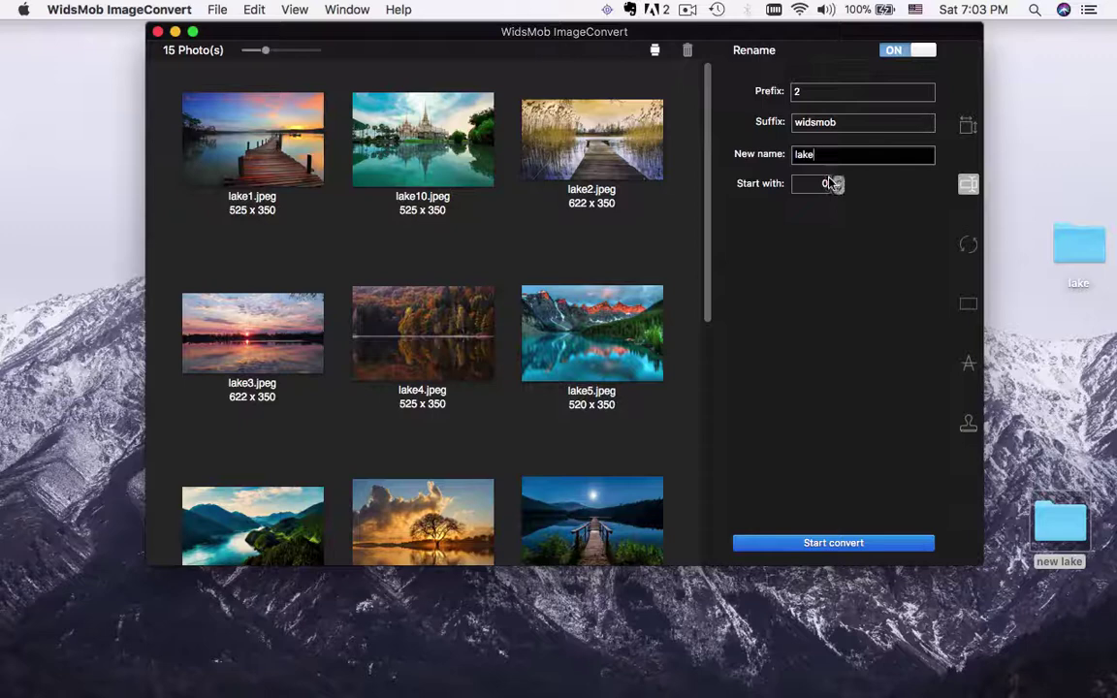
key(Tab)
text(1)
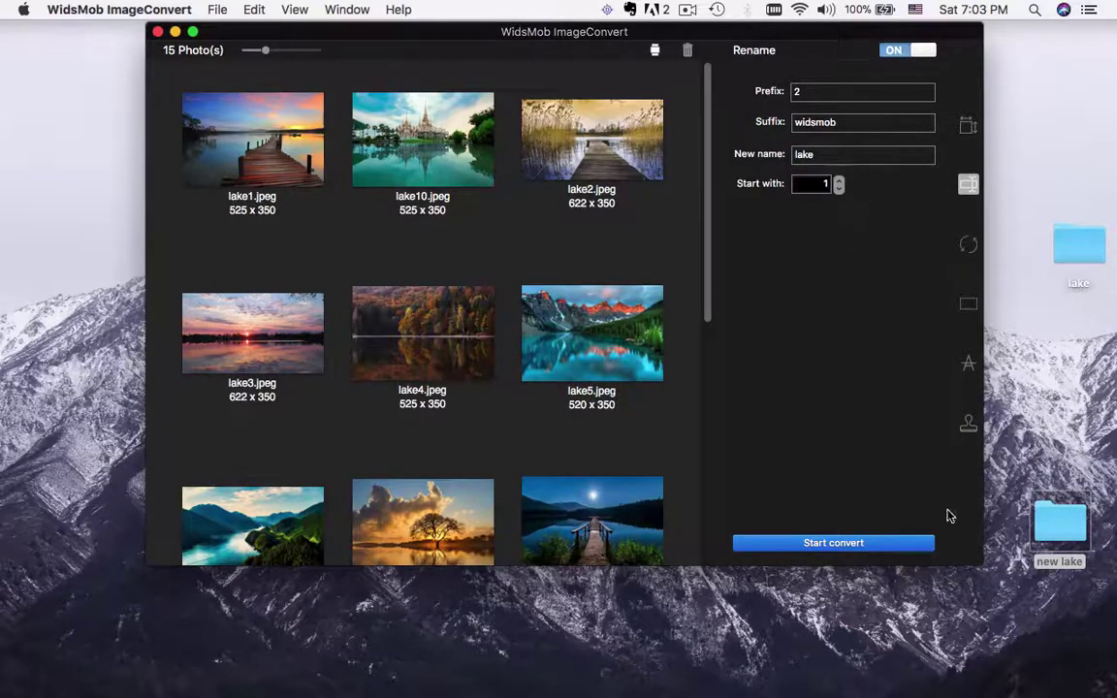
- Convert and export the renamed photos into the new lake folder, closing the success notice
click(868, 549)
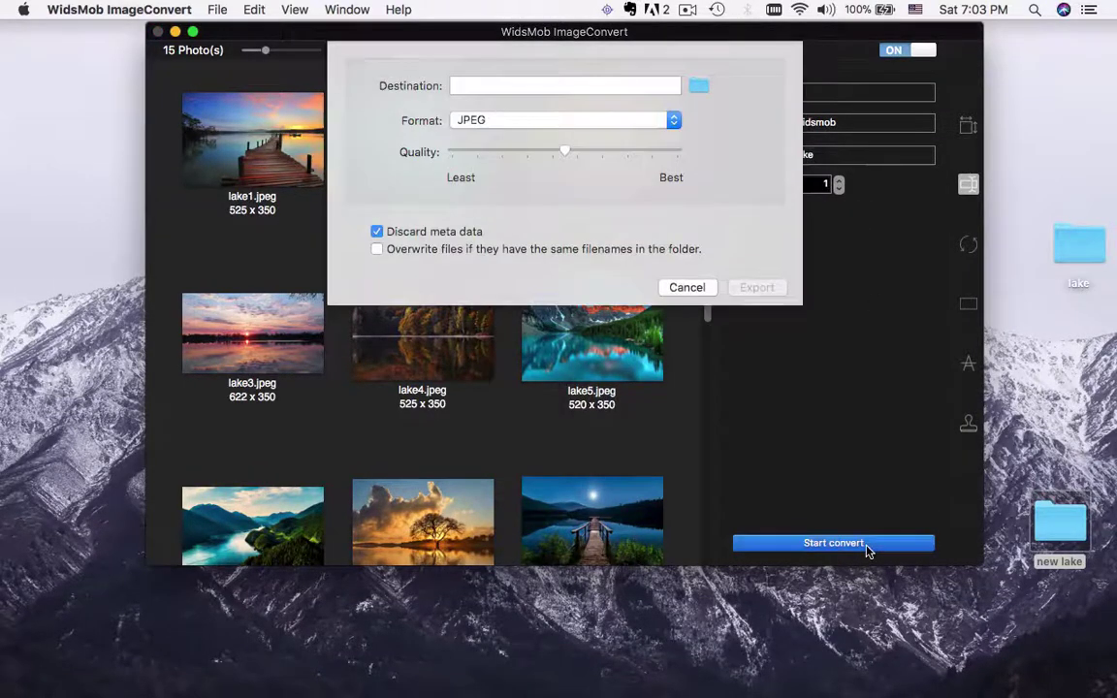
click(698, 86)
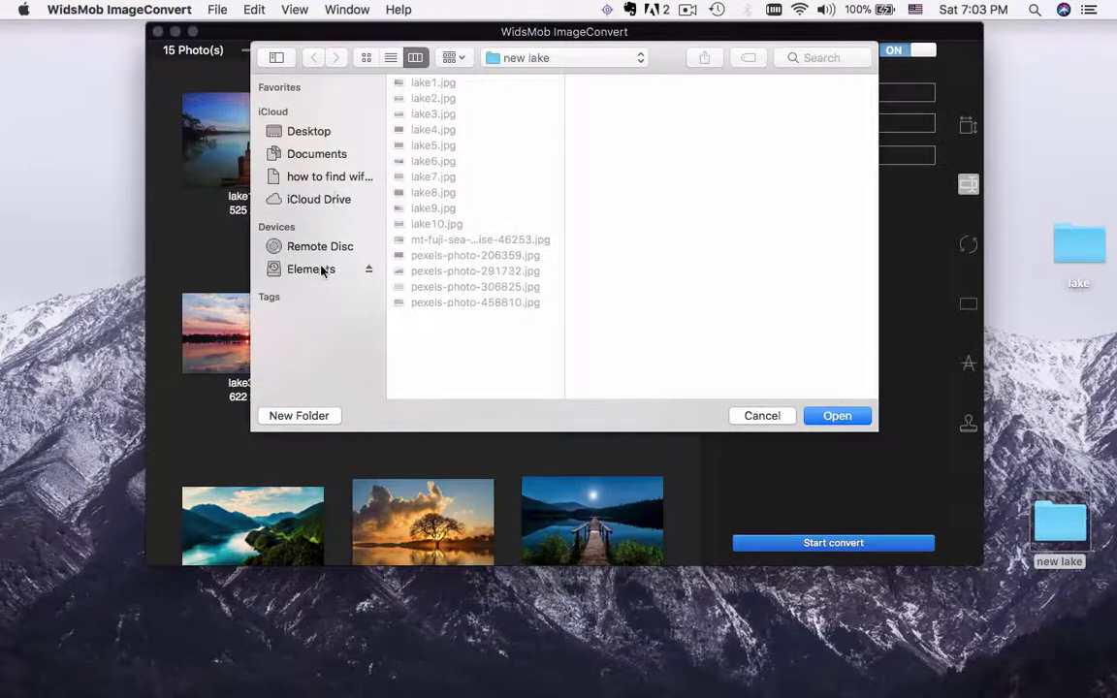
click(286, 131)
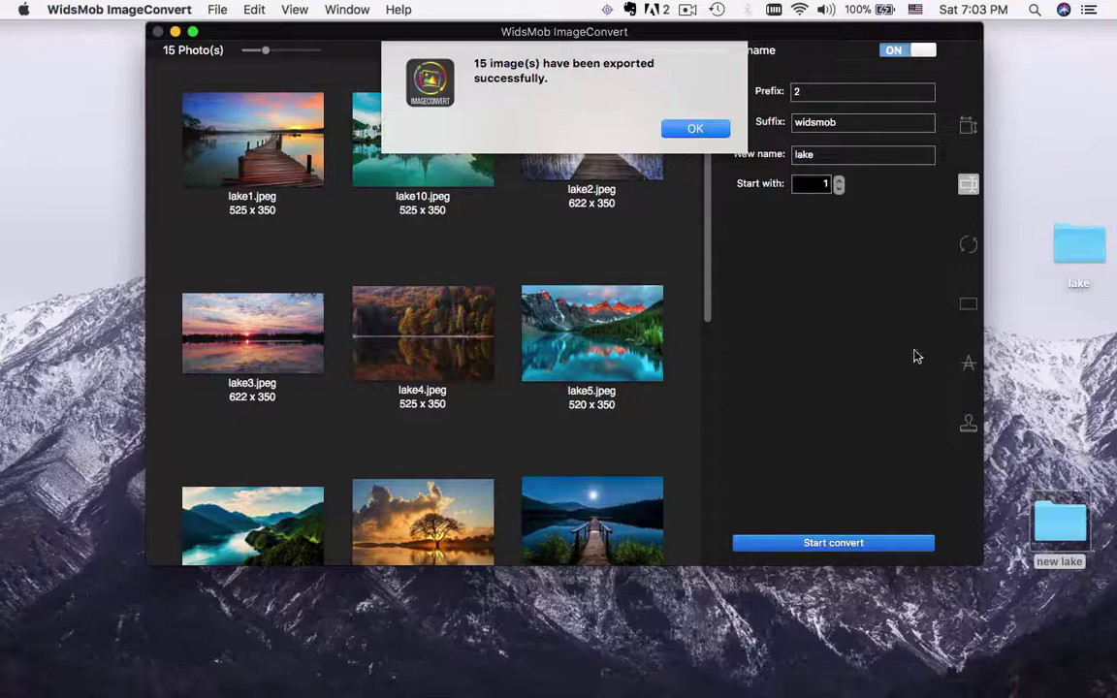
click(696, 129)
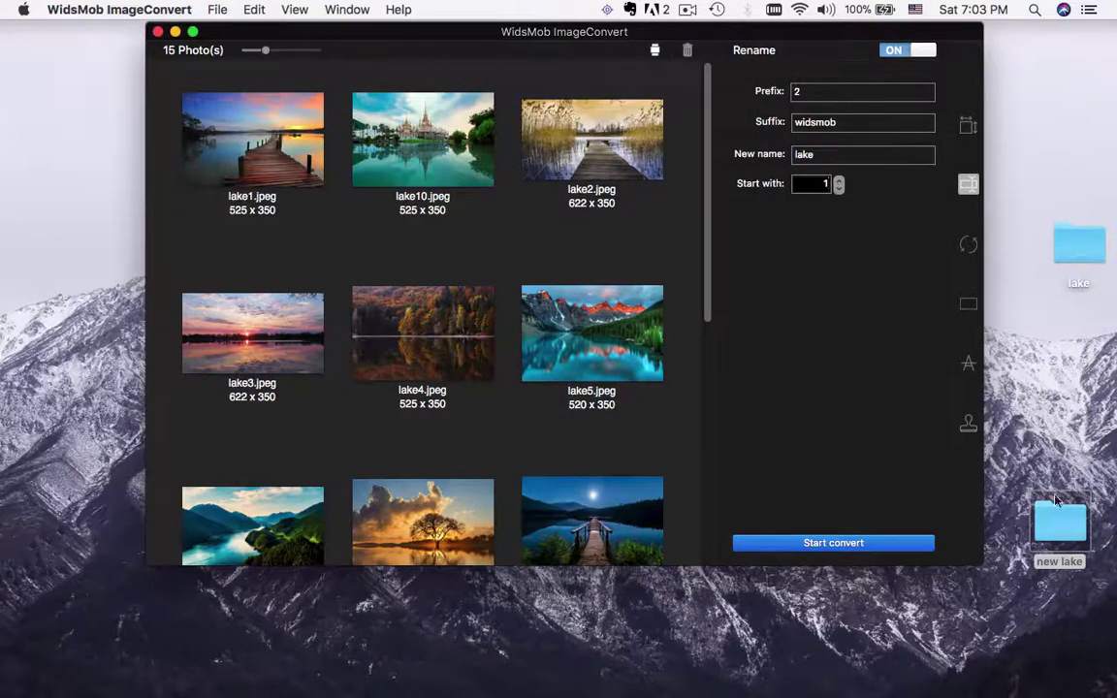
- Open the new lake folder in Finder, preview the 2lake_…widsmob.jpg files, then return to ImageConvert
click(1057, 528)
double_click(1057, 528)
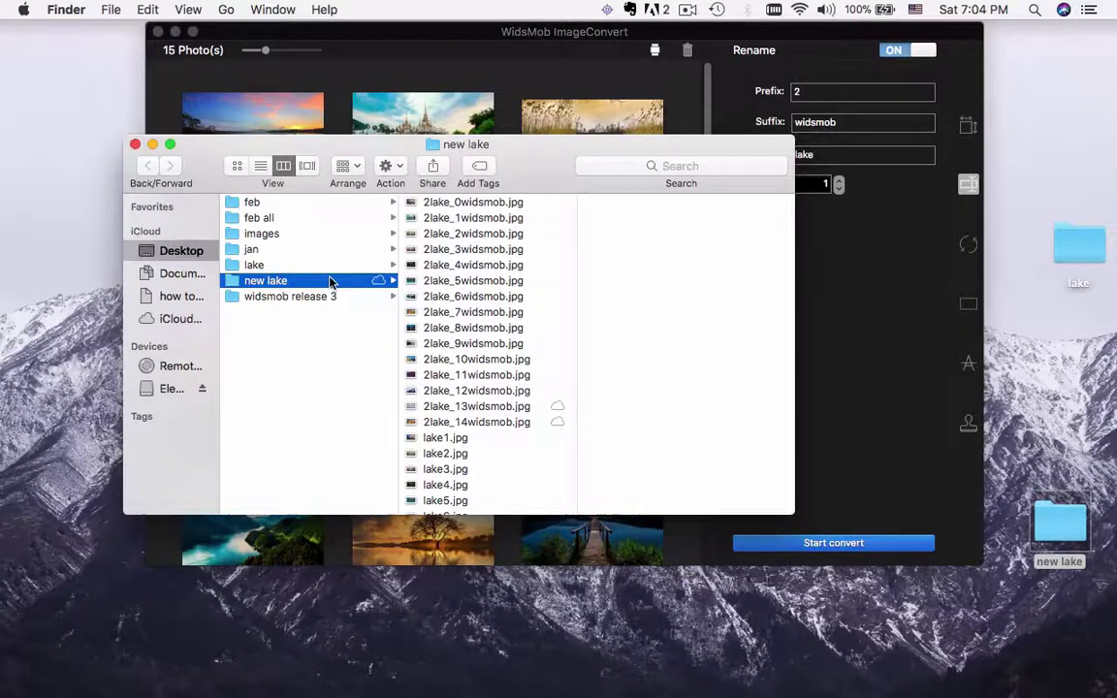
click(445, 454)
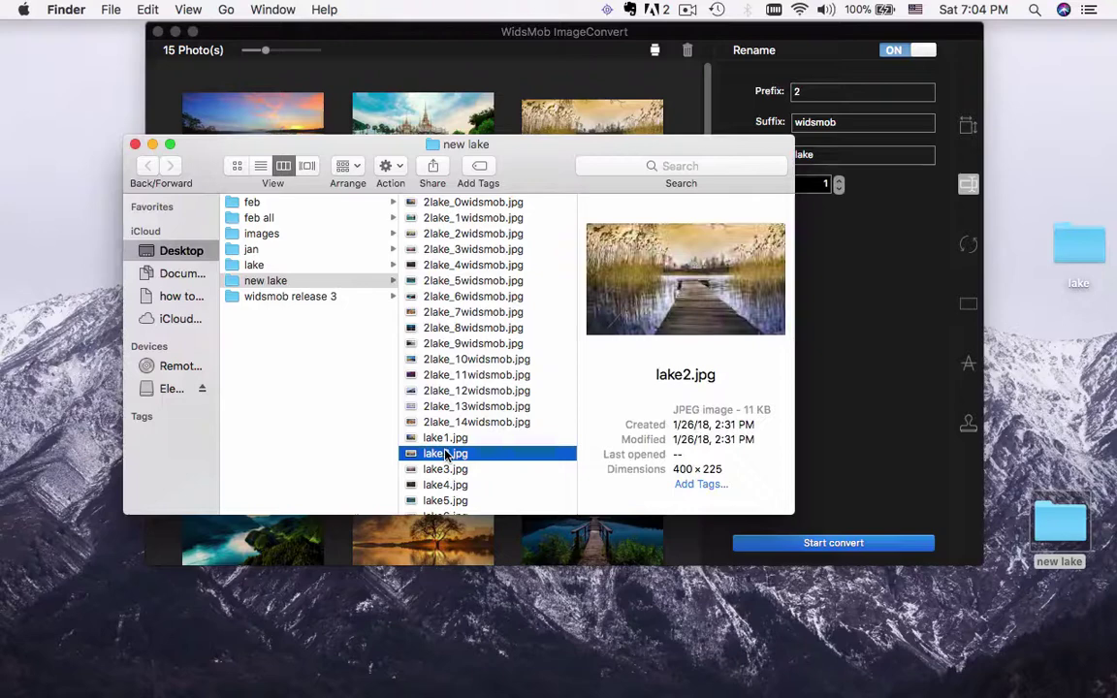
key(Down)
key(Down)
key(Down)
key(Down)
key(Down)
key(Down)
key(Down)
key(Down)
key(Down)
key(Down)
key(Down)
key(Down)
key(Down)
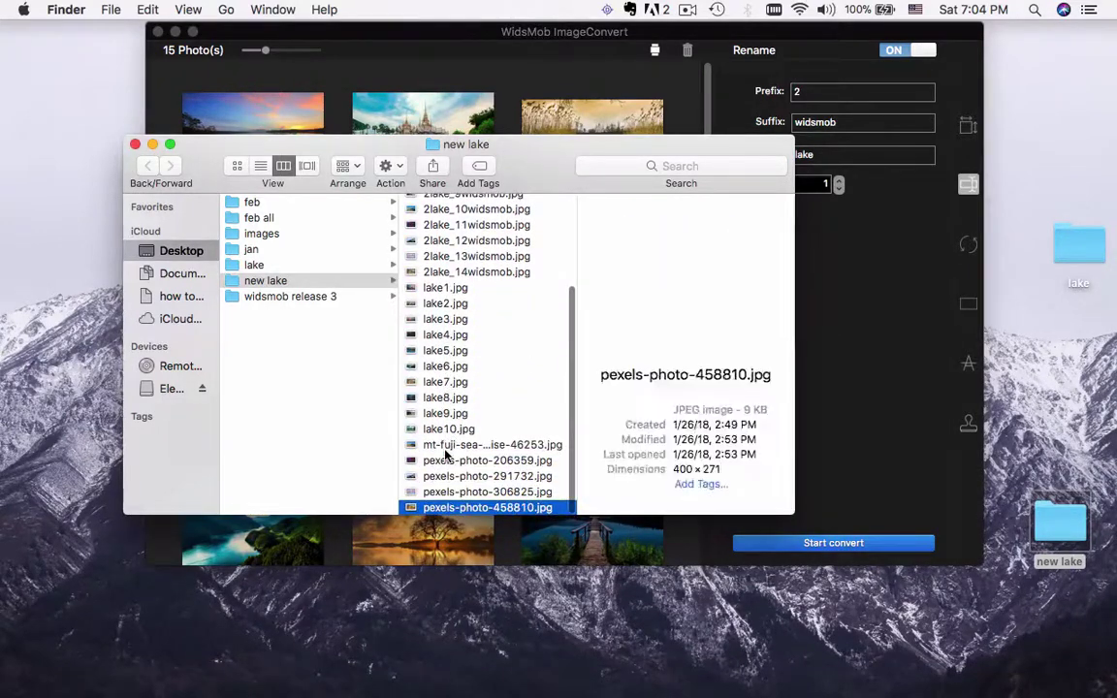
click(529, 82)
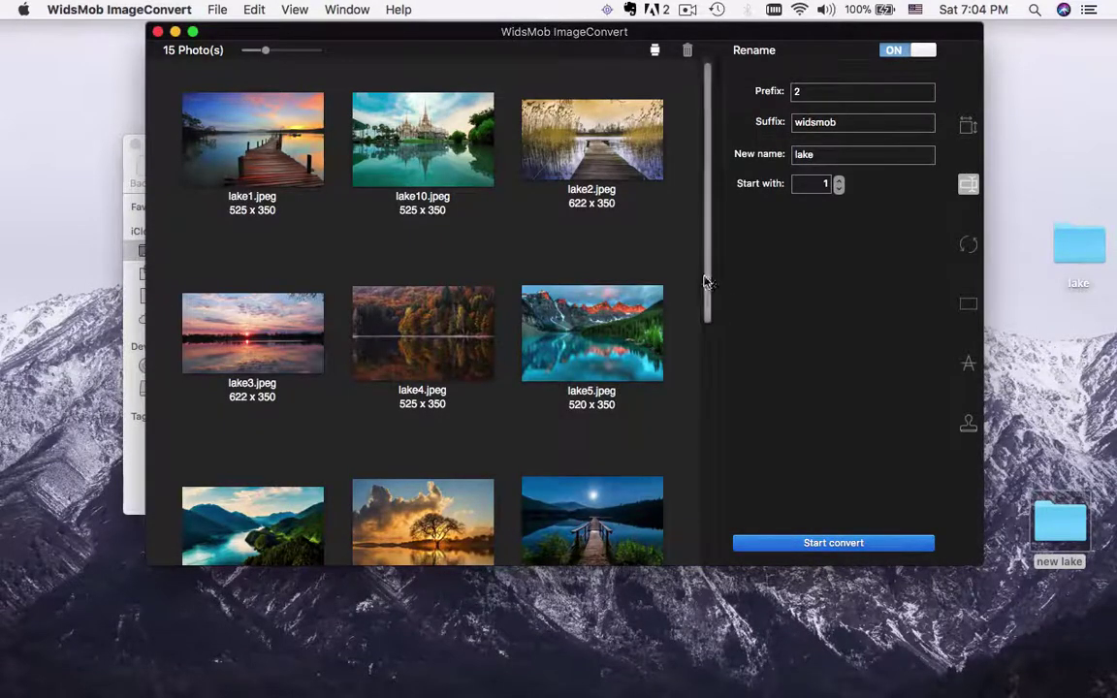
- Turn rotation on, preview left, right and 180° rotations, and settle on No rotation
drag(711, 281, 668, 90)
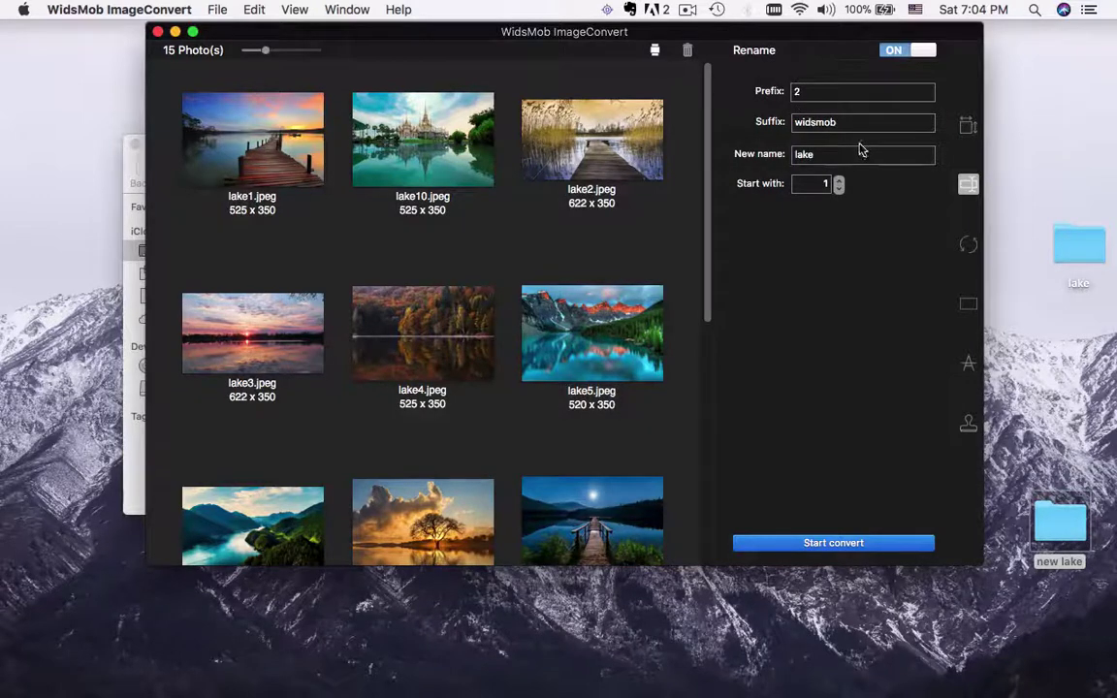
click(968, 245)
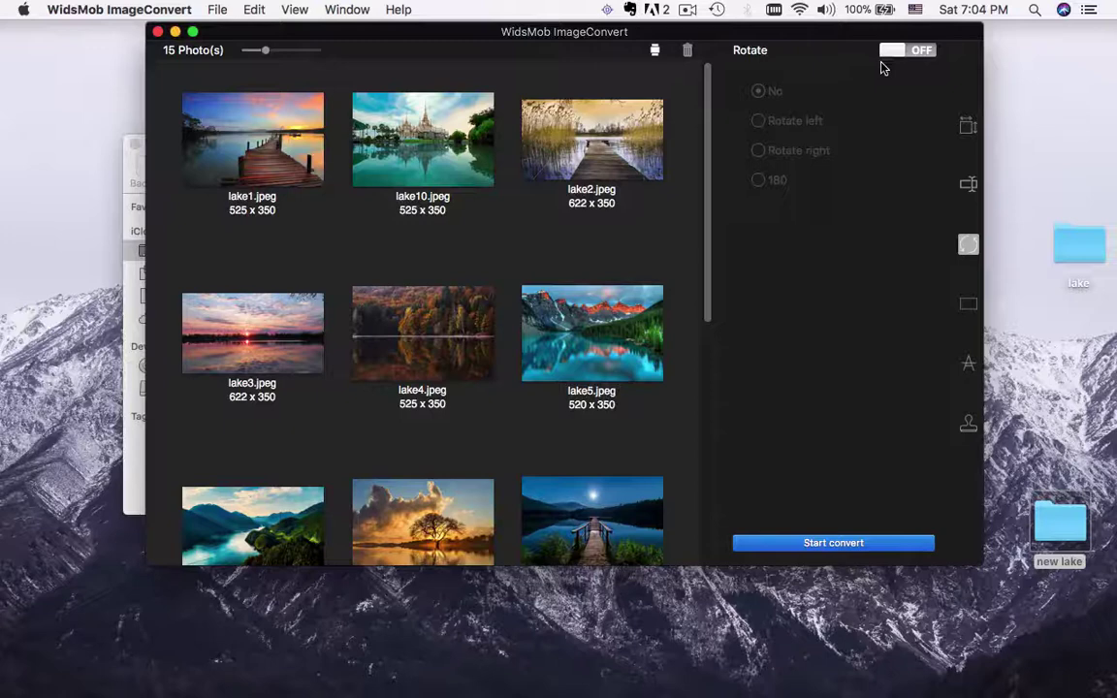
click(891, 56)
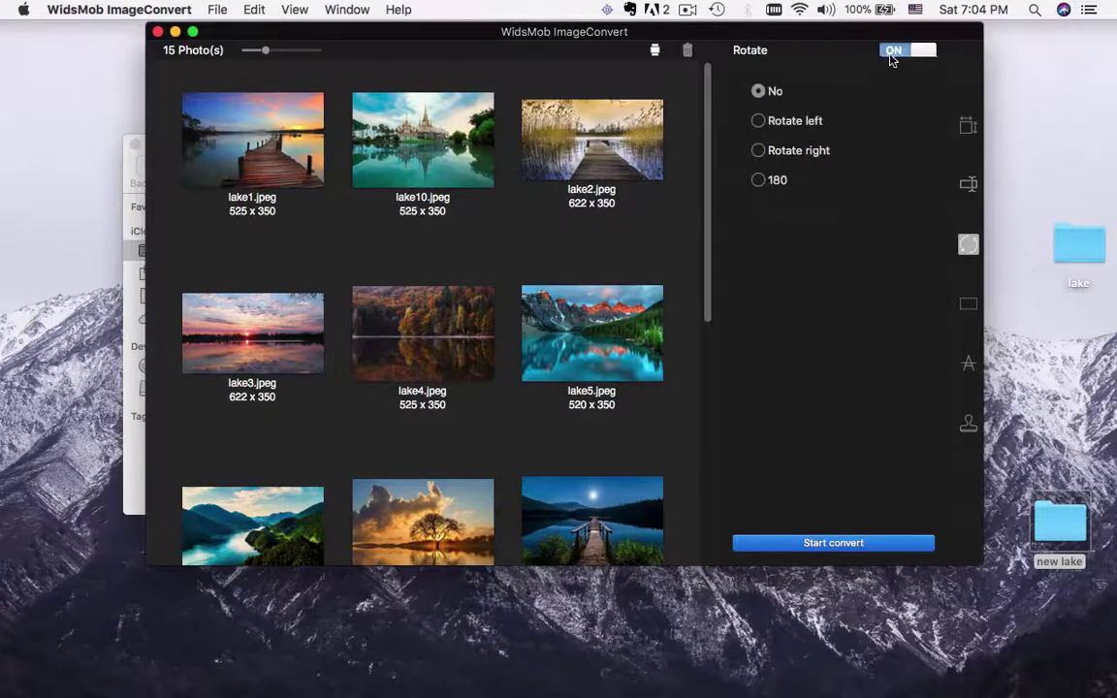
click(758, 121)
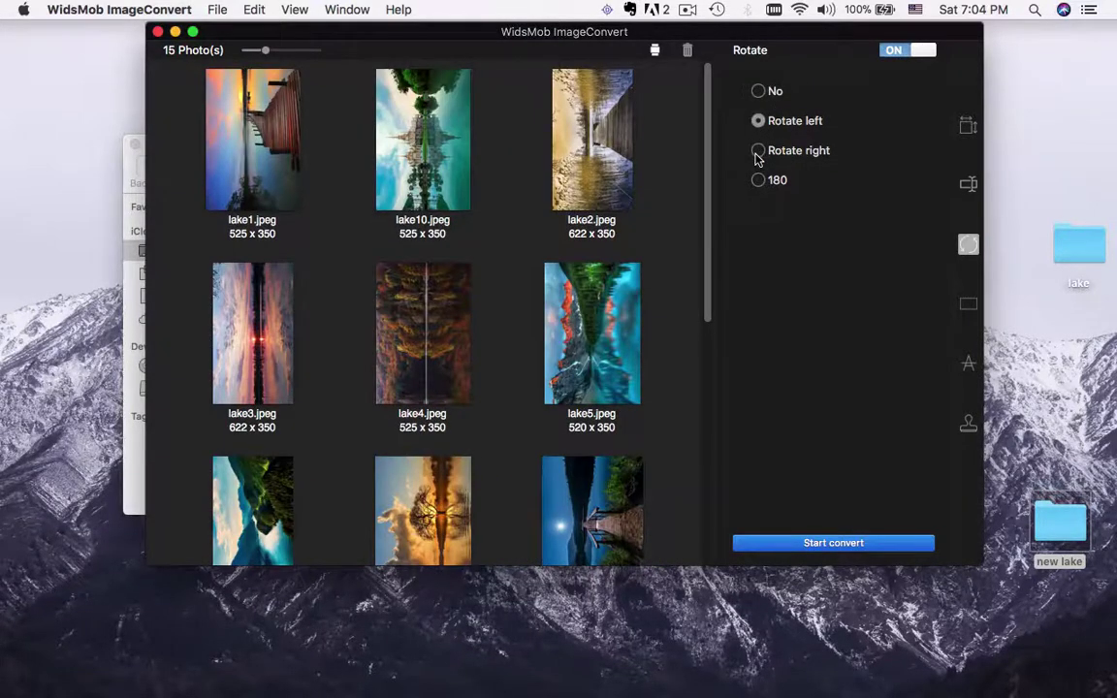
click(758, 152)
click(758, 182)
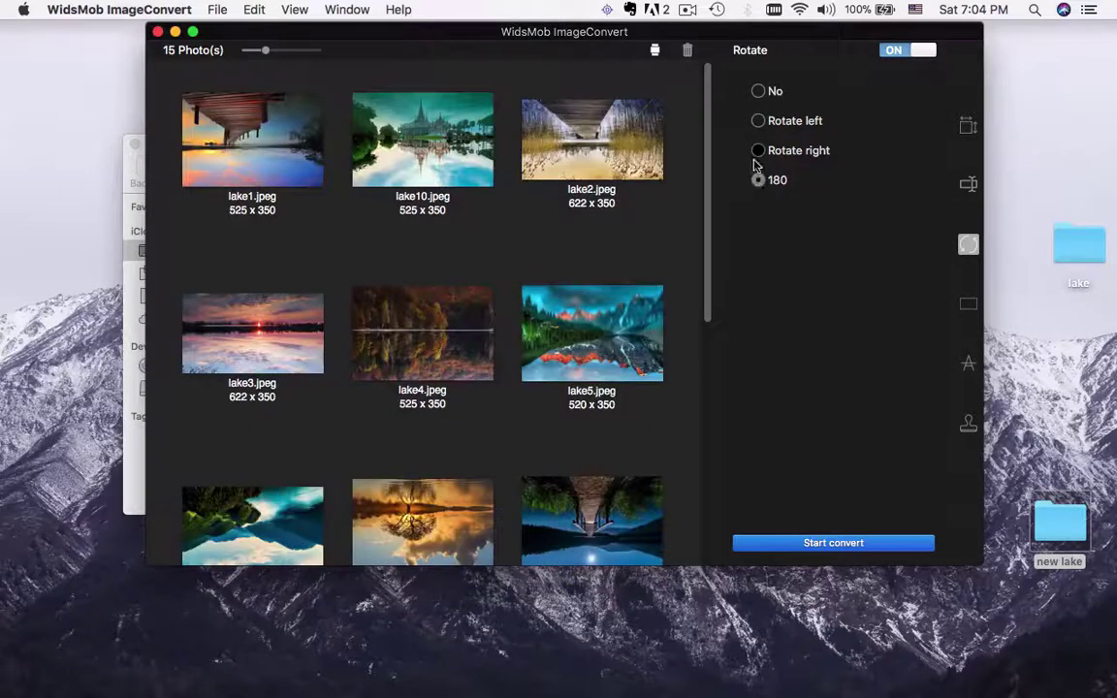
click(759, 92)
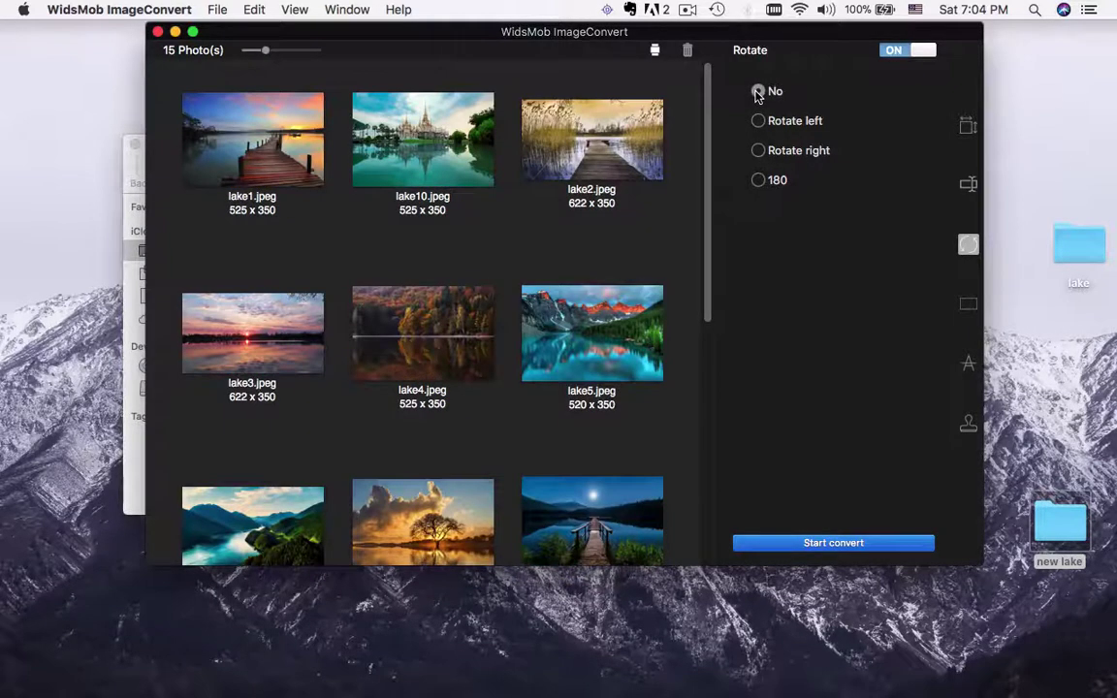
click(968, 305)
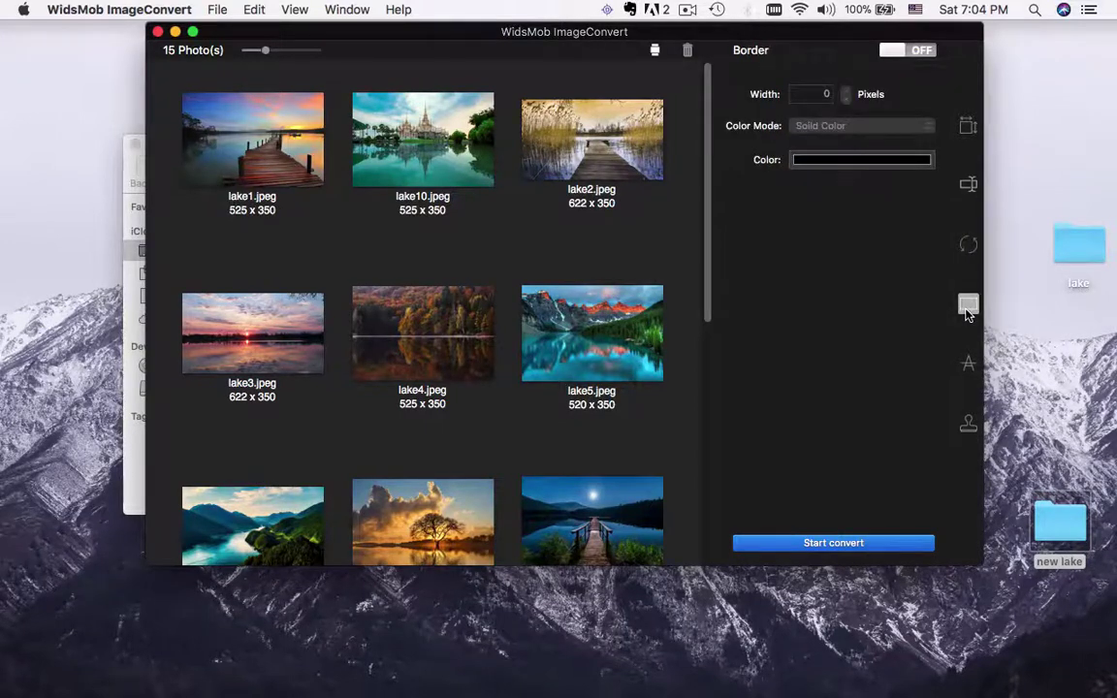
- Turn the border on and set its width to 30 pixels
click(905, 53)
double_click(829, 94)
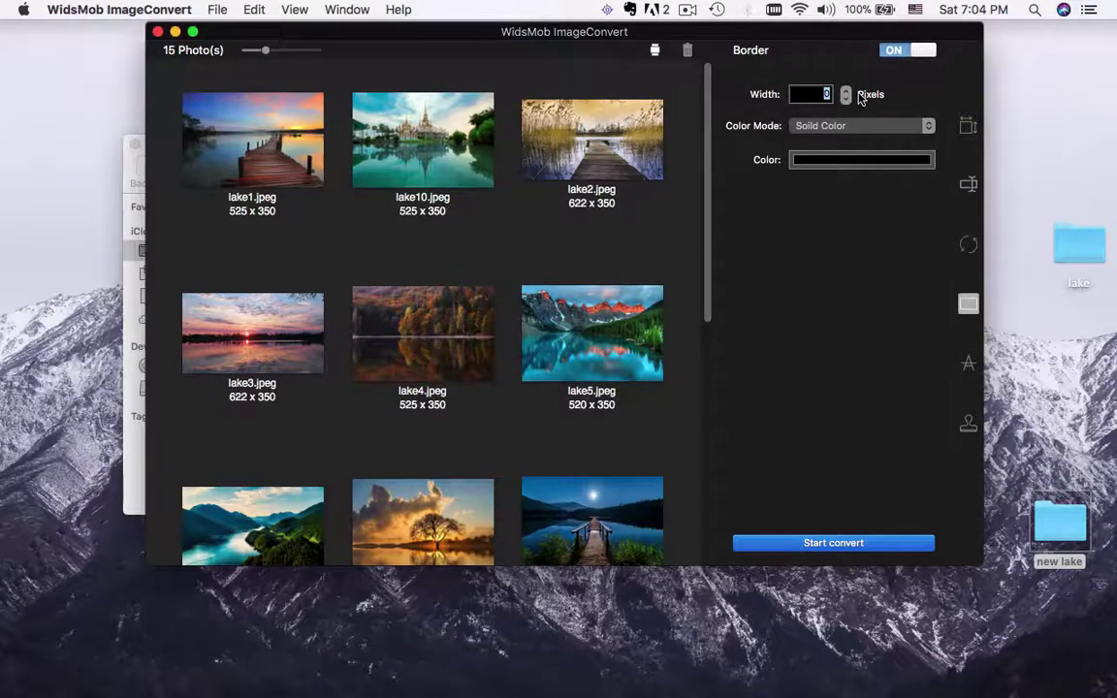
text(3)
- Pick Lime from the Crayons palette as border colour, then switch the border off
click(844, 160)
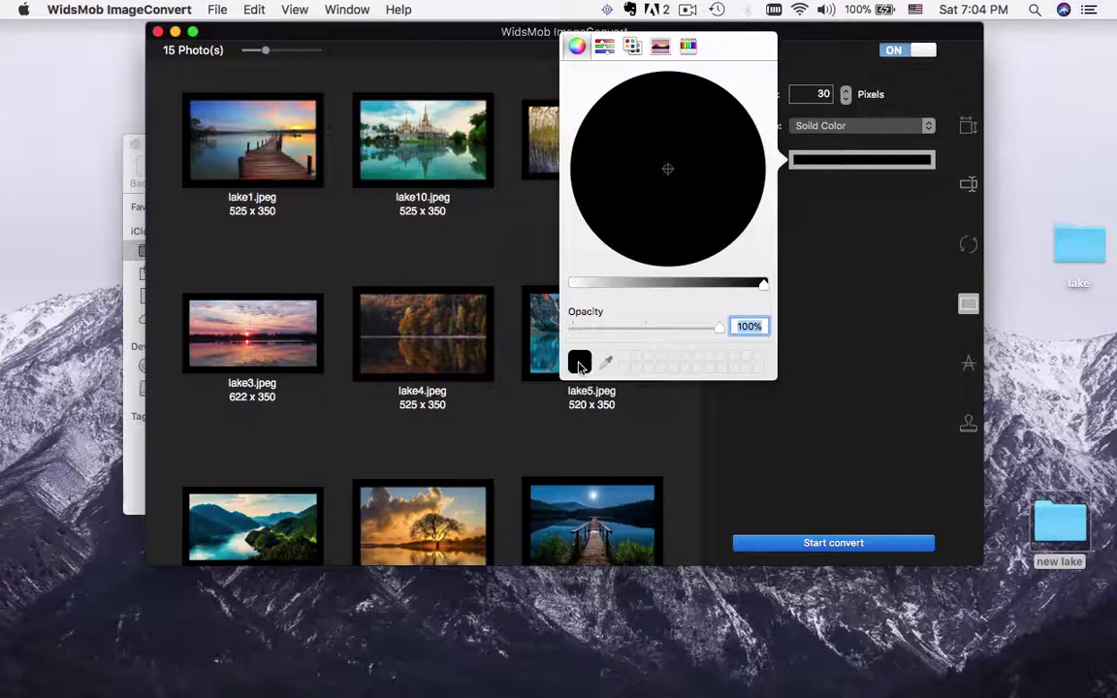
click(642, 364)
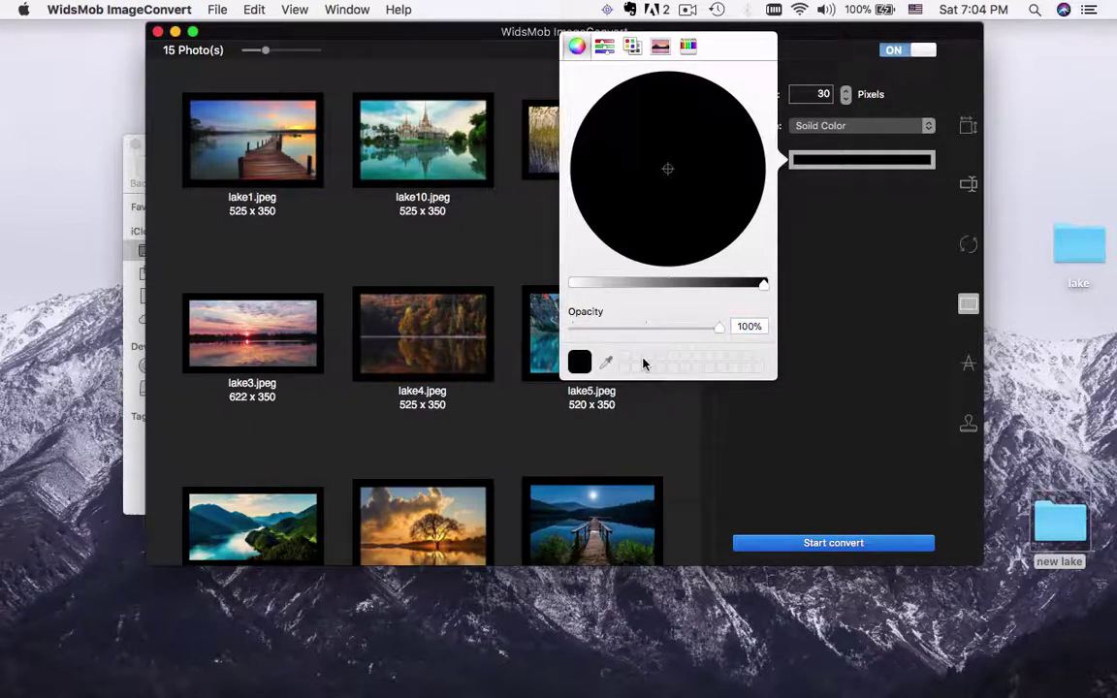
click(603, 49)
click(576, 47)
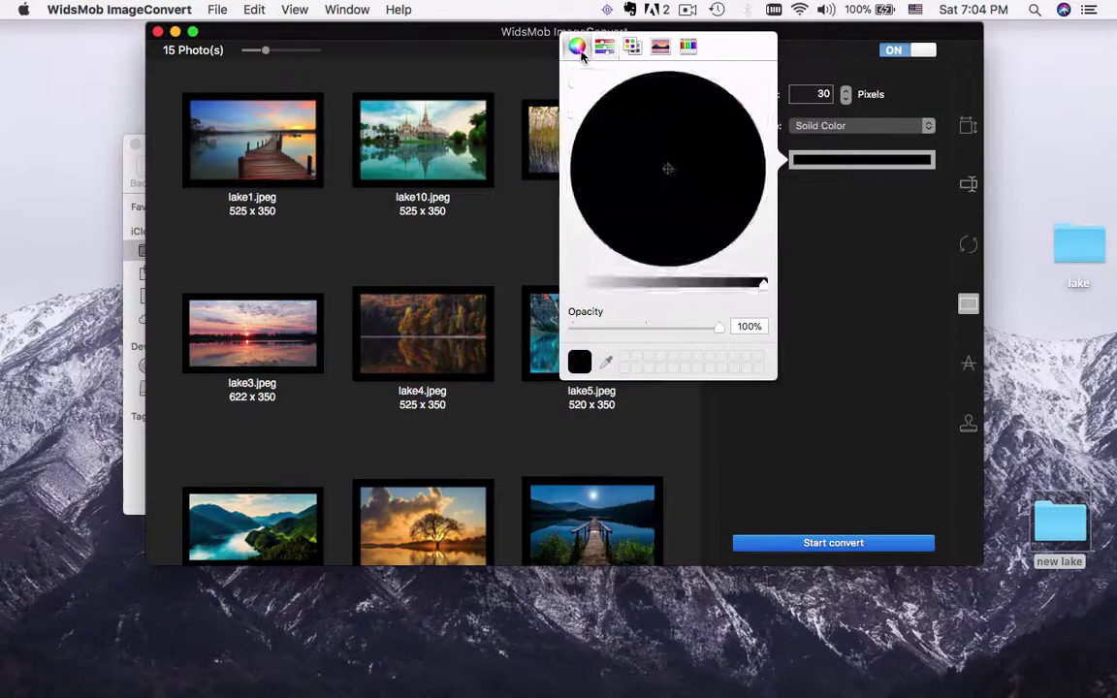
click(688, 48)
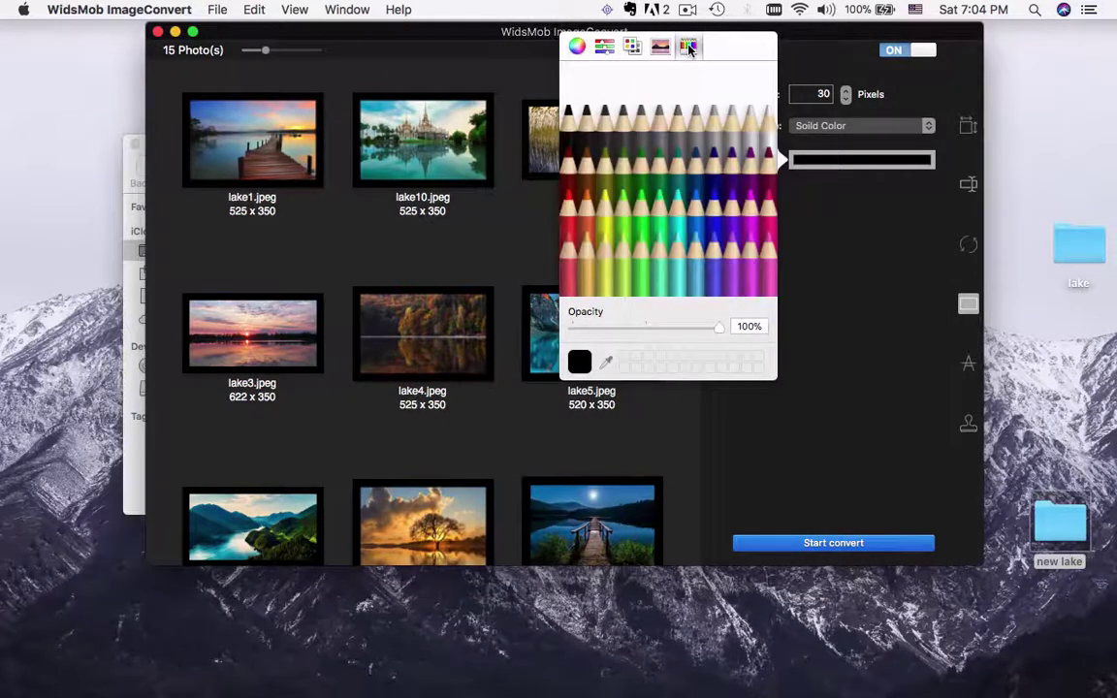
click(621, 209)
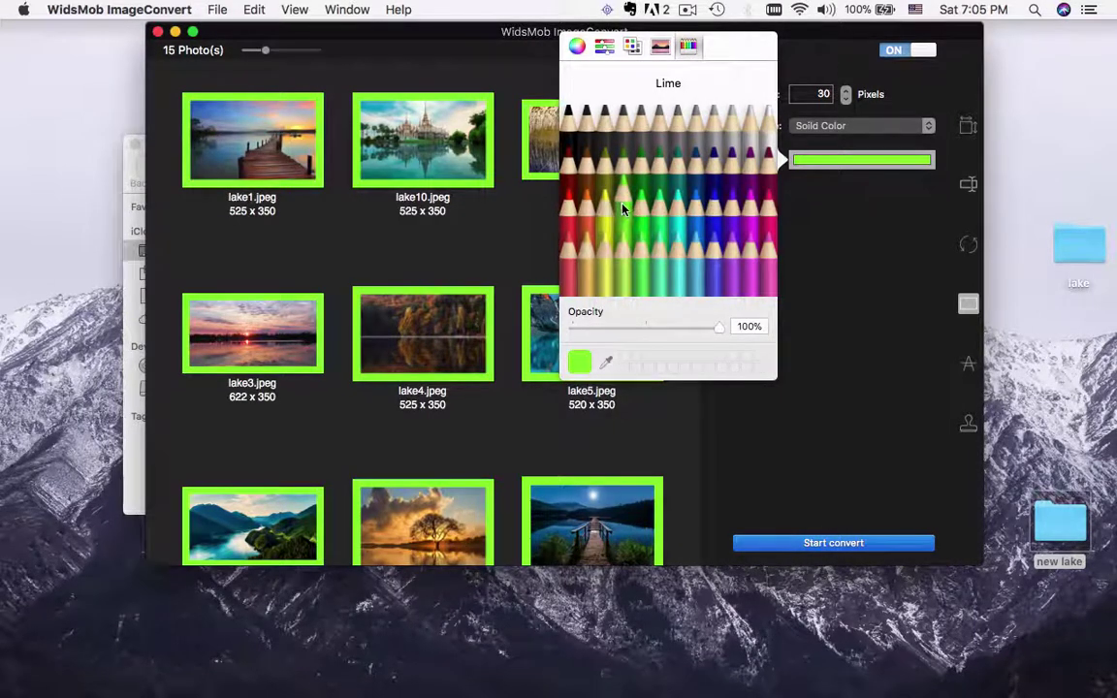
click(839, 223)
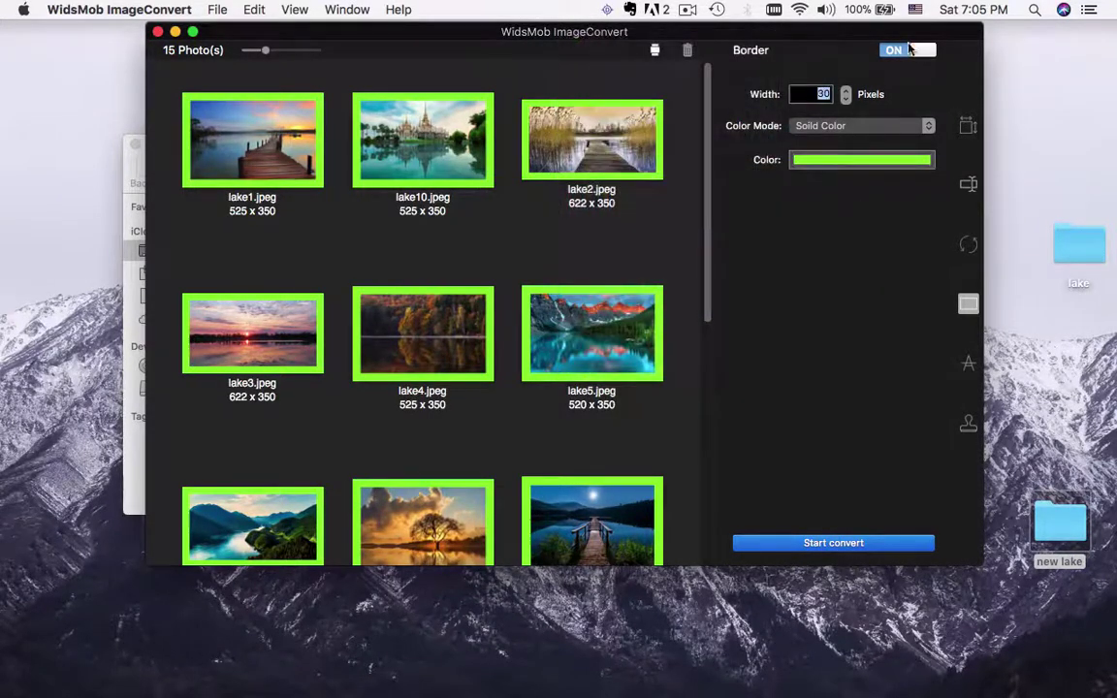
click(911, 50)
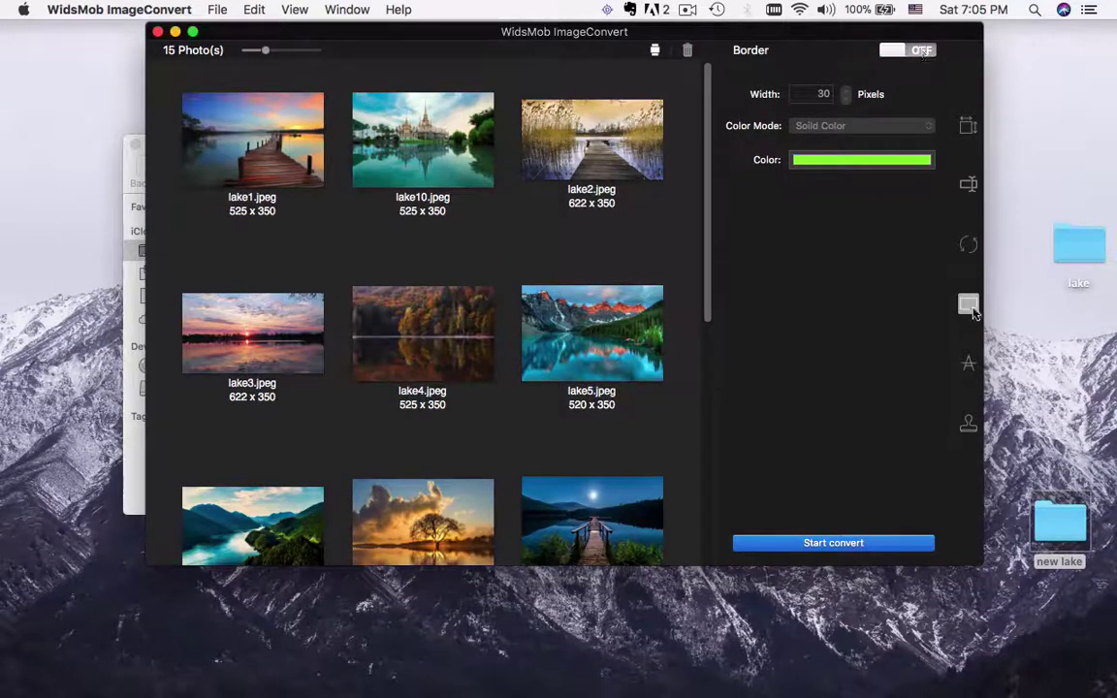
- Enable a text watermark reading WIDSMOB IMAGECONVERT
click(971, 363)
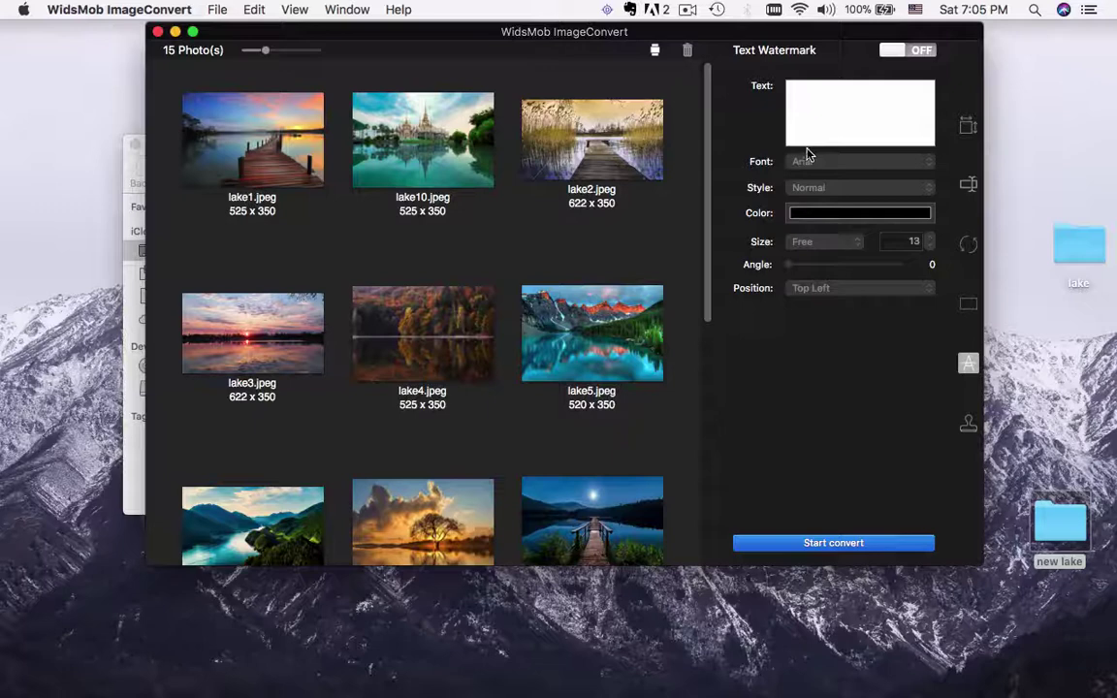
click(906, 50)
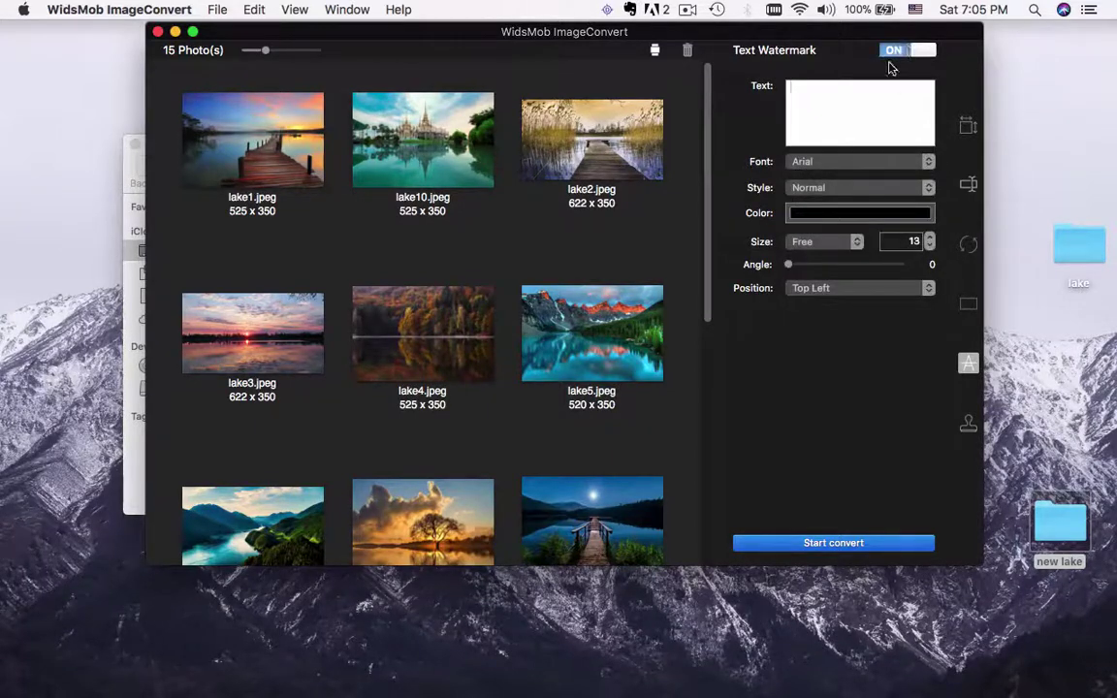
text(WIDSMOB IA)
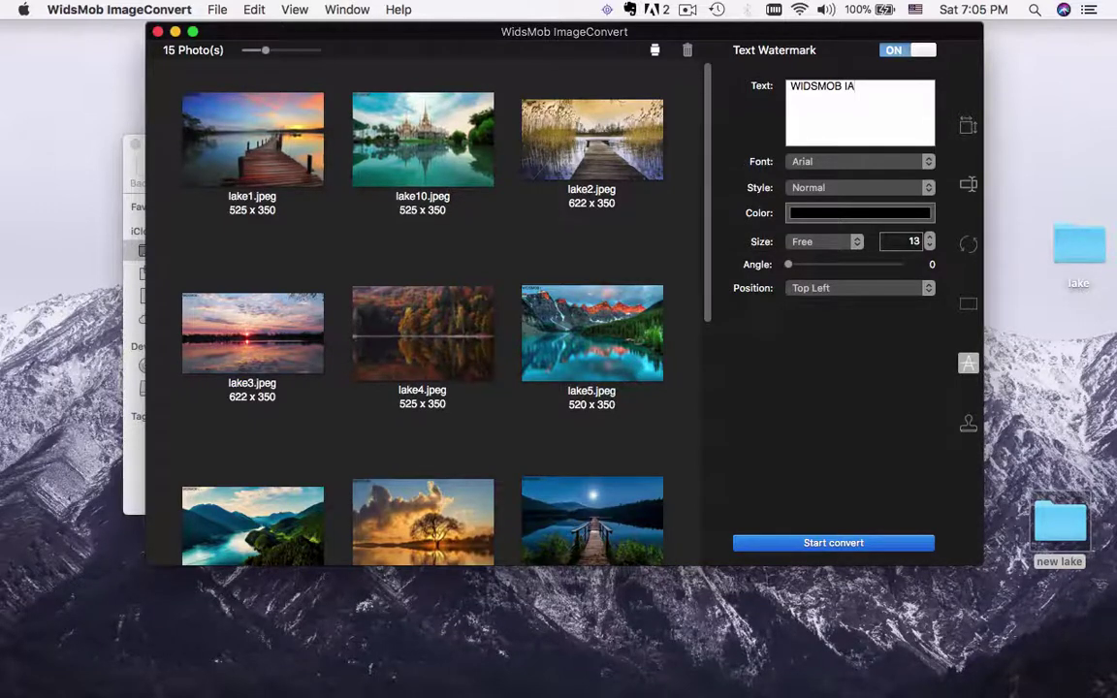
key(BackSpace)
text(MAGECONVE)
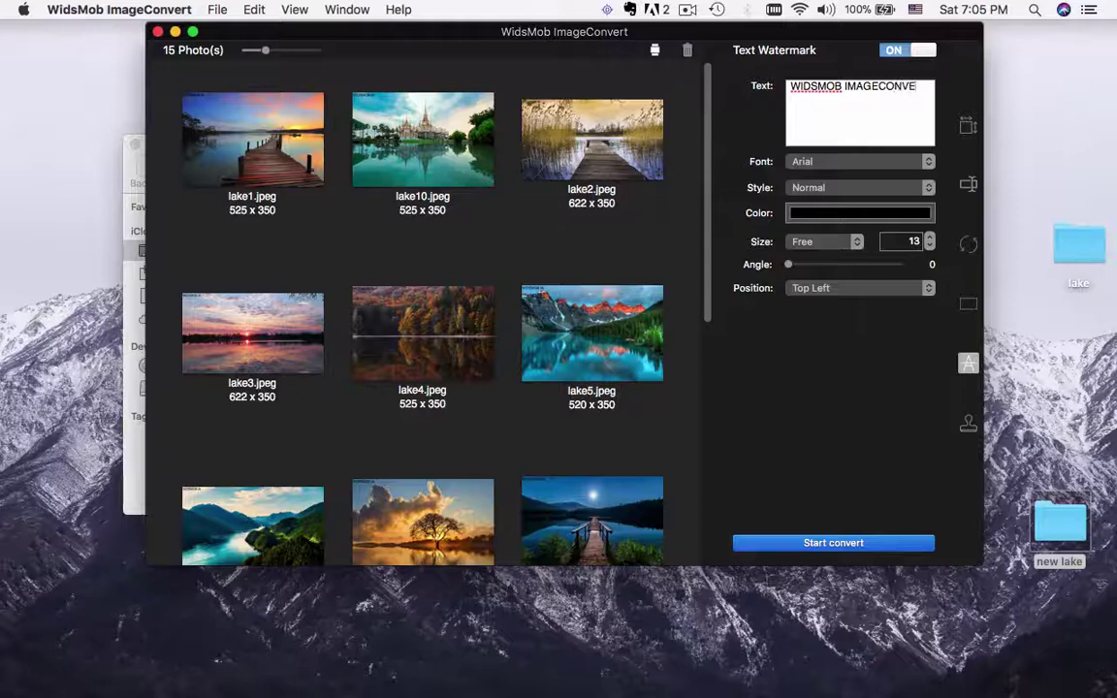
text(RT)
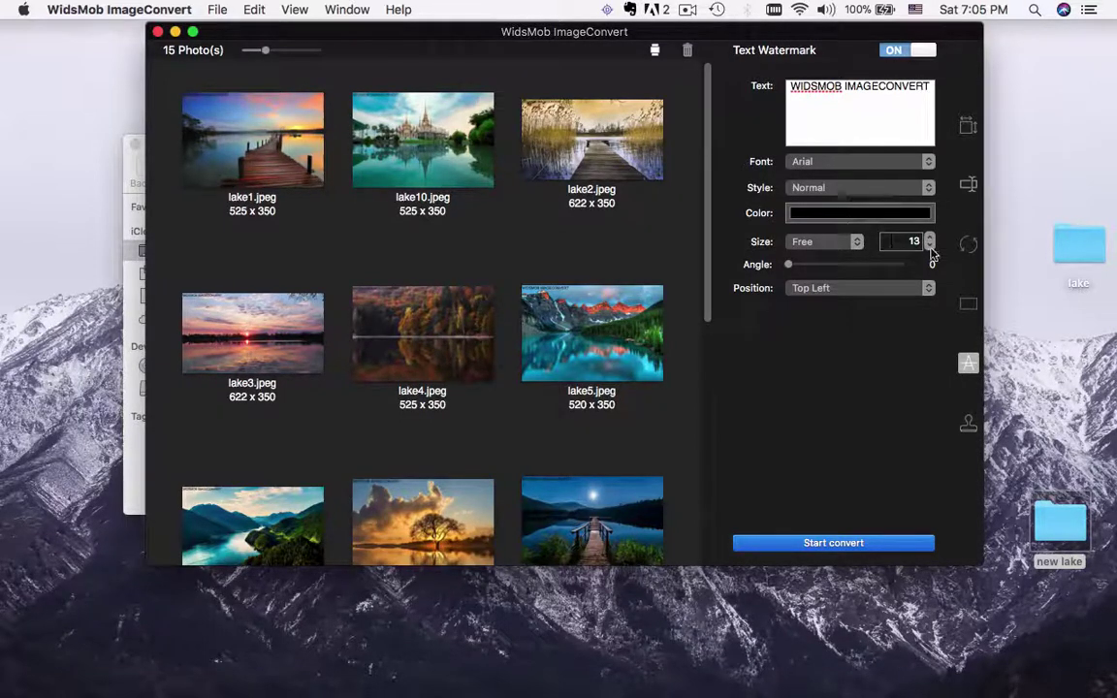
- Keep free sizing, reset the watermark angle to 0, and position it Bottom Middle
click(835, 242)
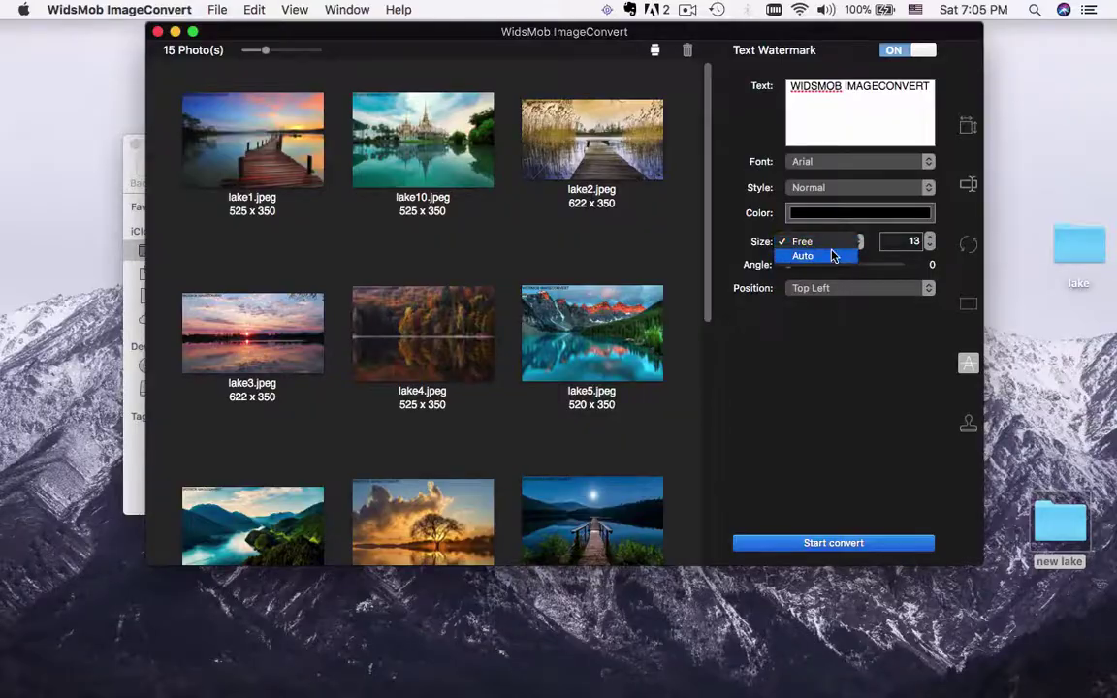
click(836, 242)
mouse_move(787, 263)
mouse_down()
mouse_move(853, 264)
mouse_move(781, 264)
mouse_up()
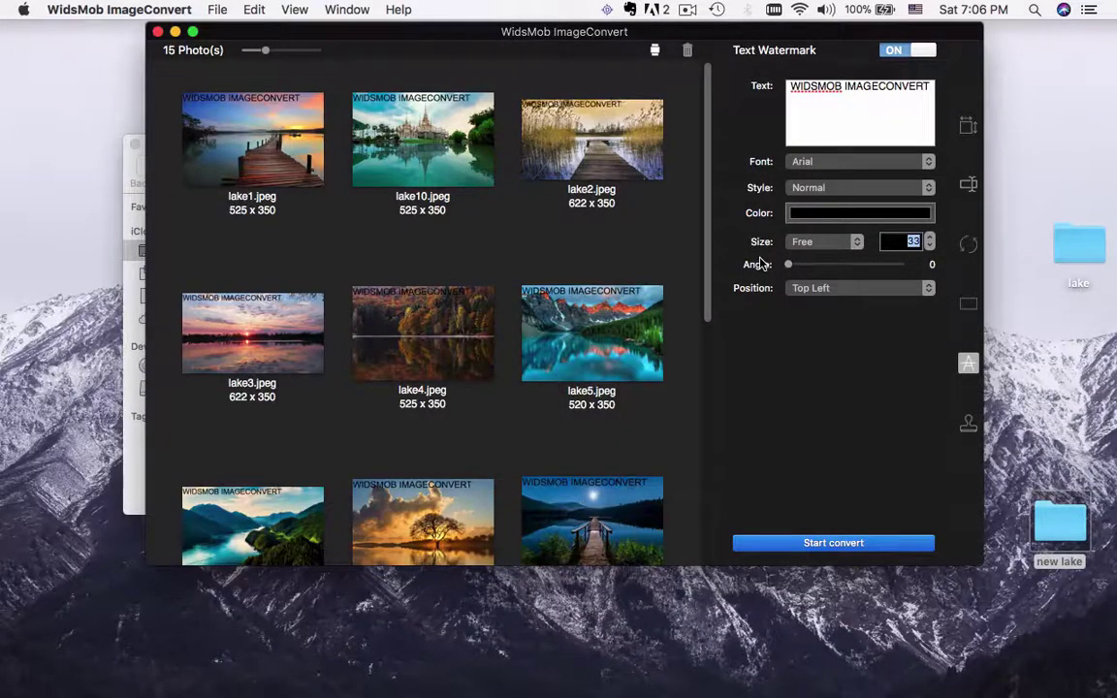
click(824, 288)
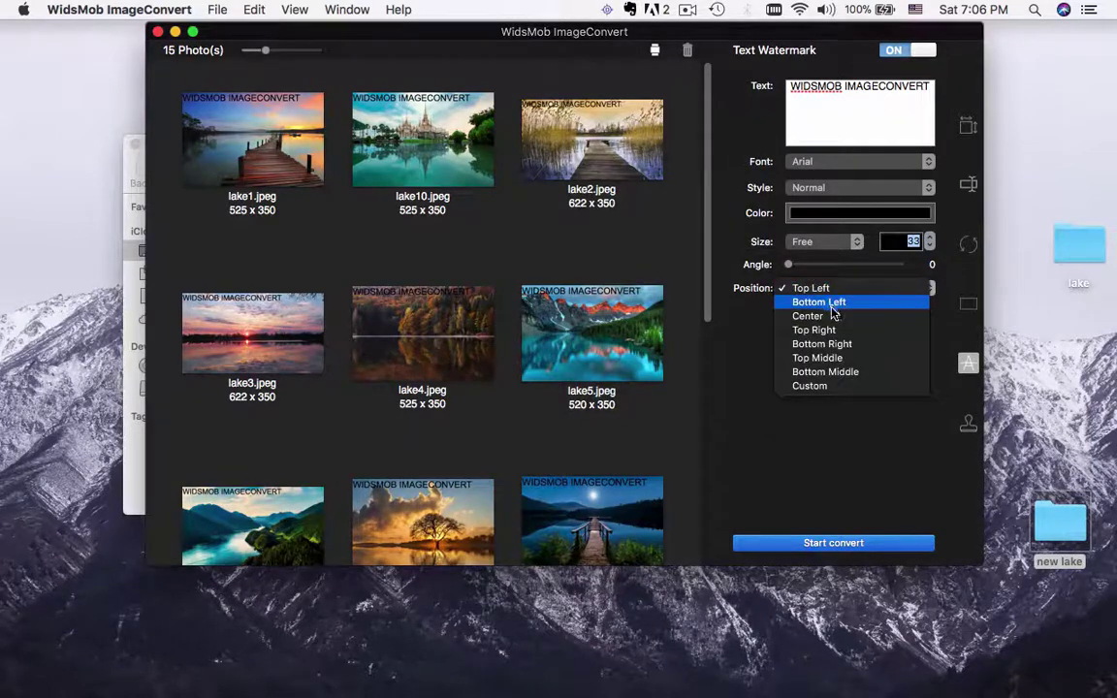
click(832, 316)
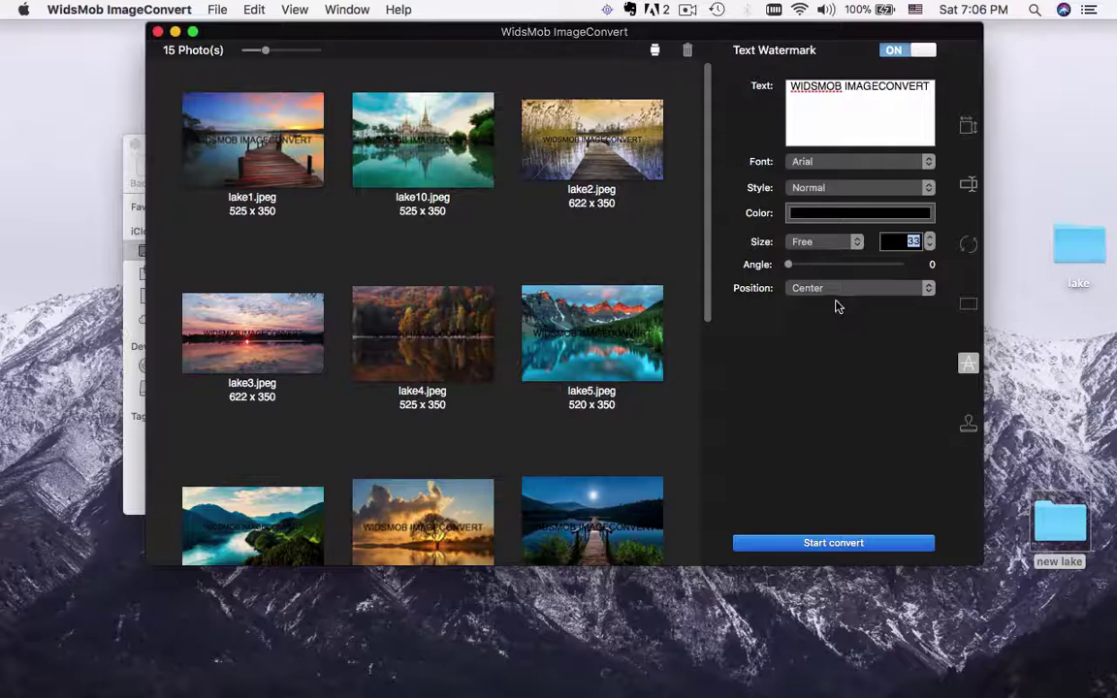
click(840, 289)
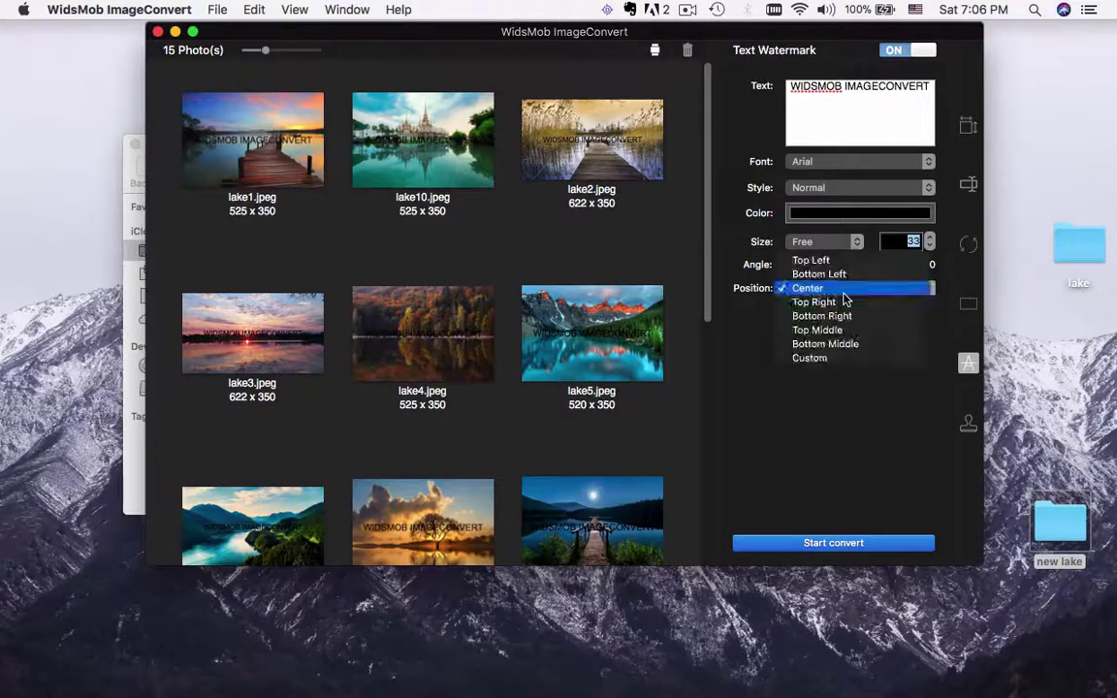
click(834, 344)
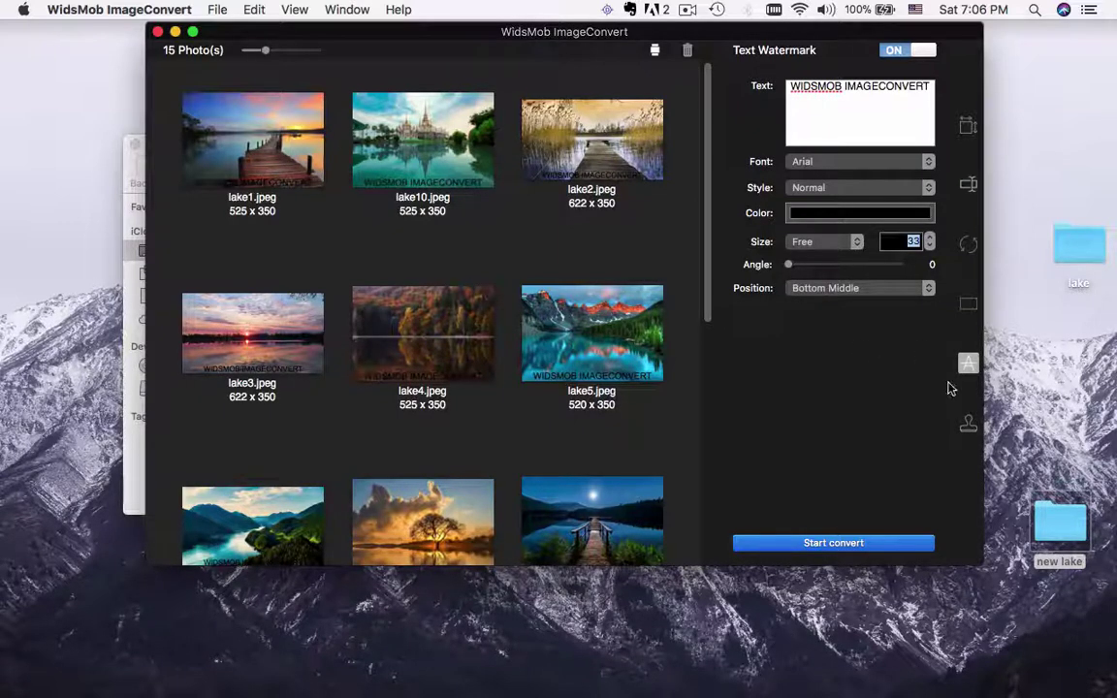
- Load widsmob.png as the image watermark
click(973, 427)
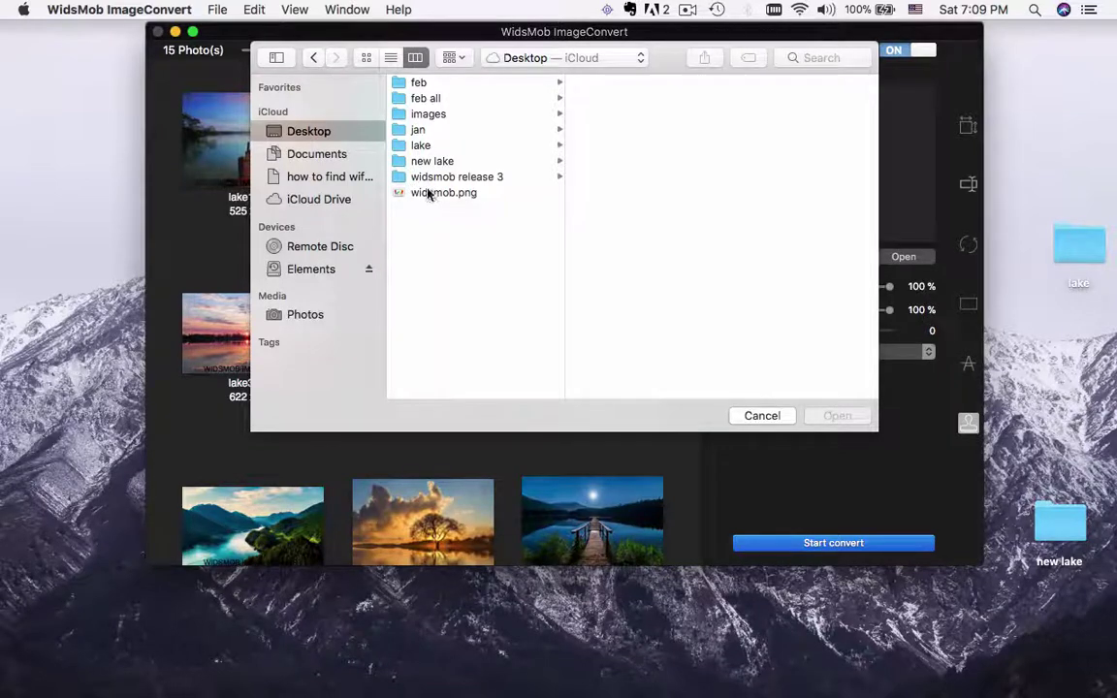
click(428, 193)
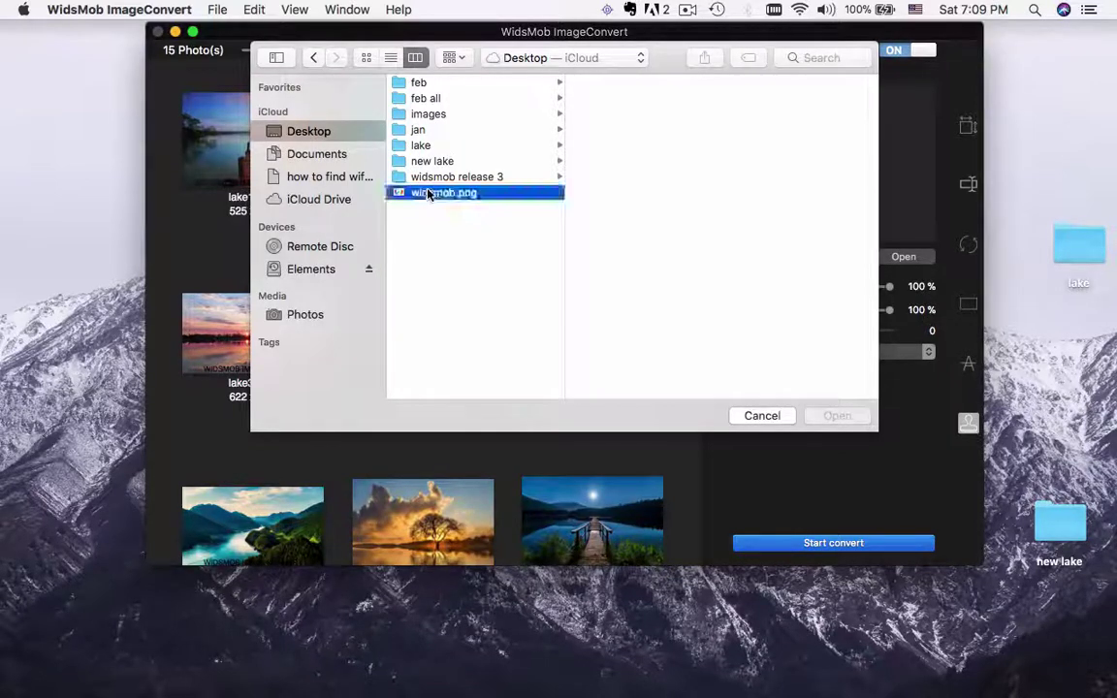
double_click(428, 193)
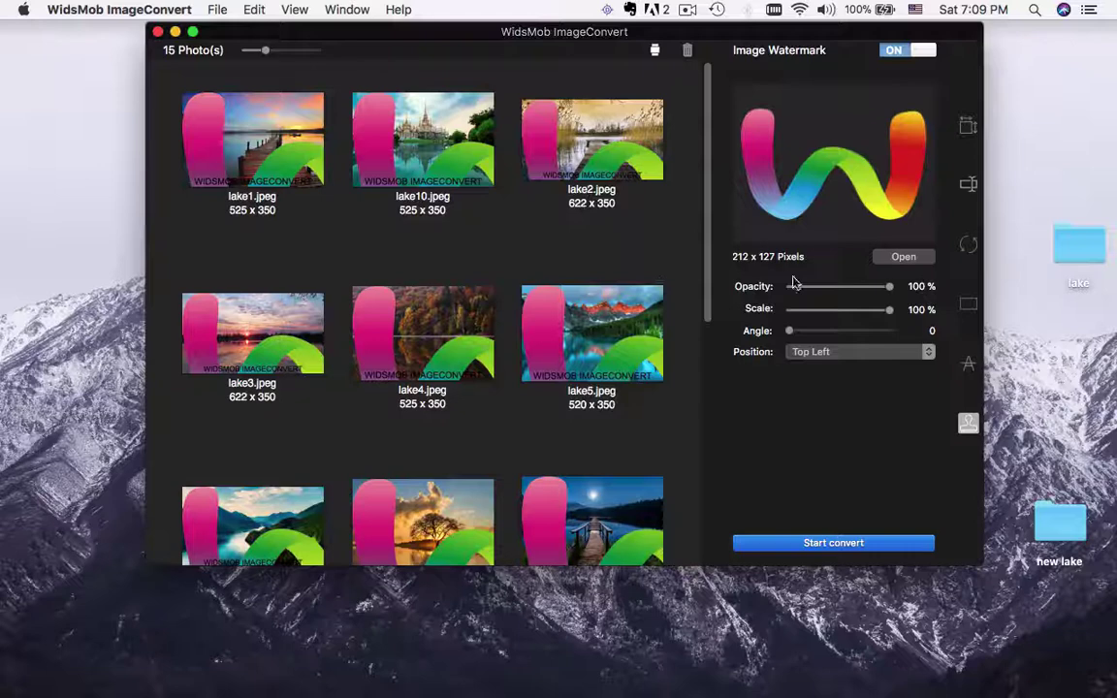
- Set the logo to 90% opacity and 20.8% scale at Top Left, then select the lake2 photo
drag(889, 286, 879, 286)
click(829, 312)
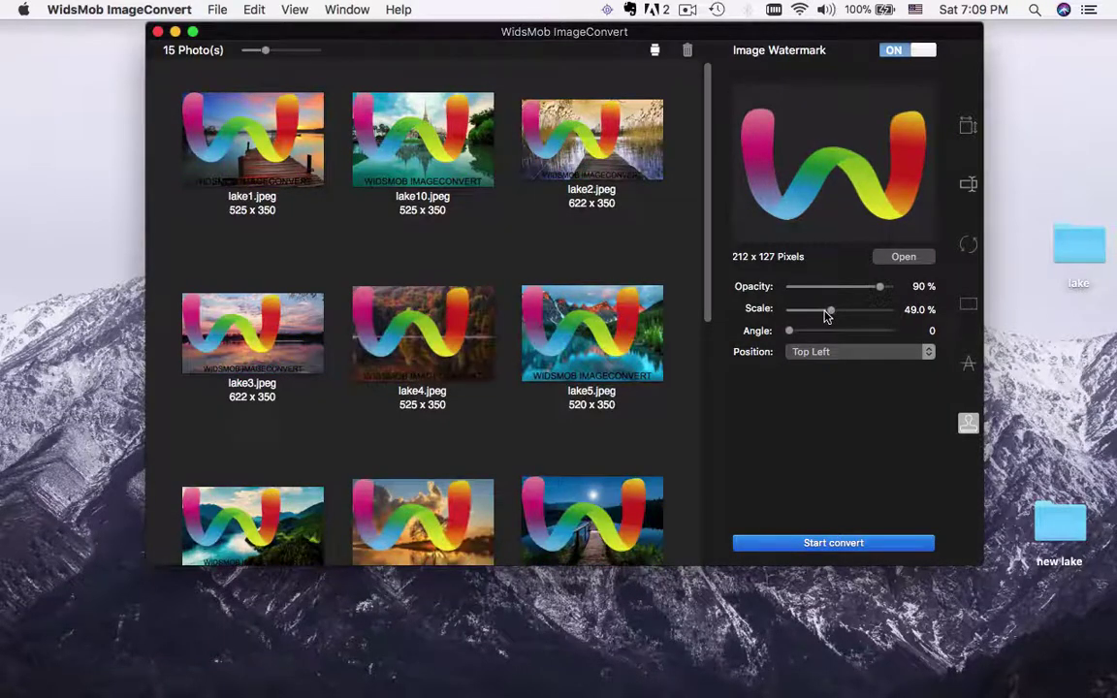
click(806, 311)
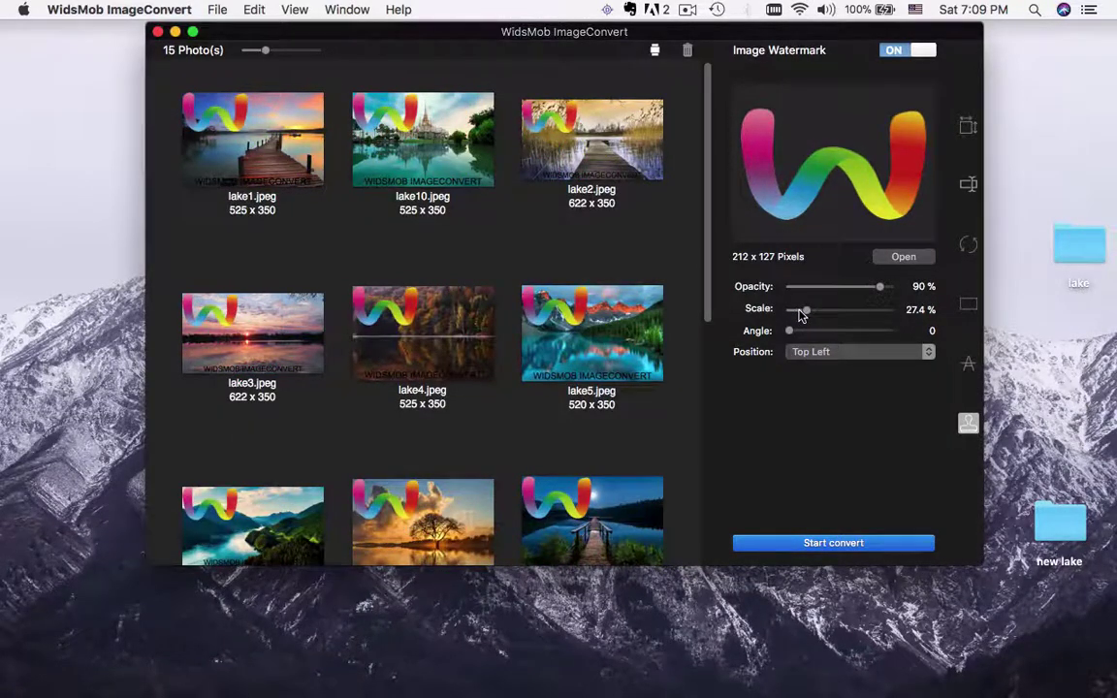
click(799, 311)
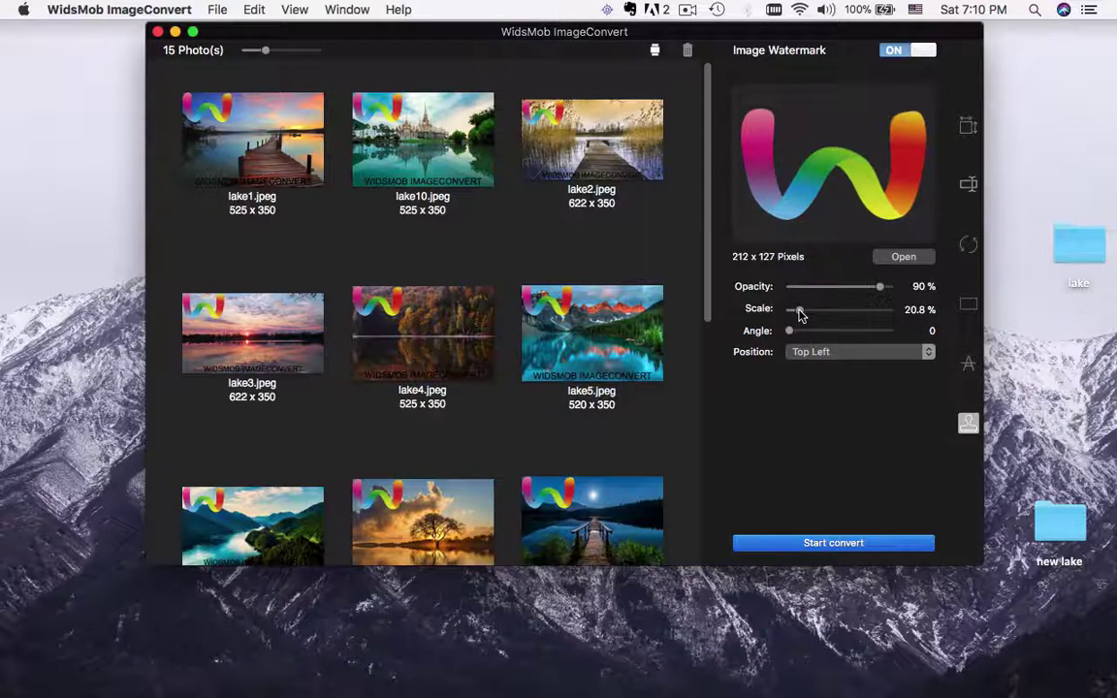
click(815, 352)
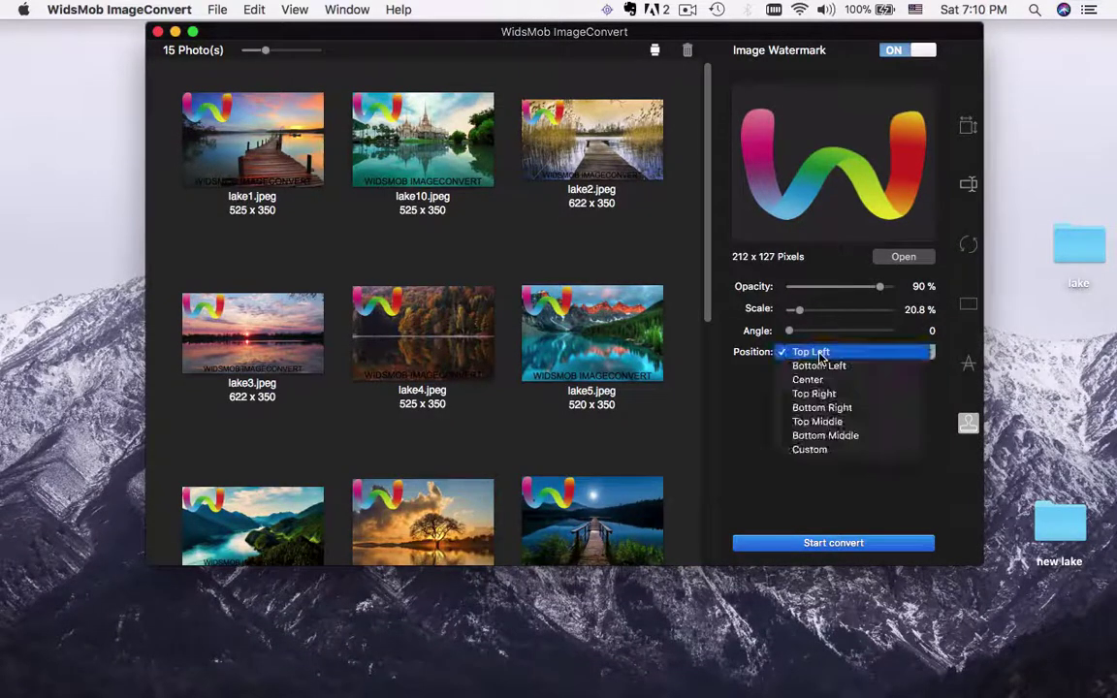
click(743, 429)
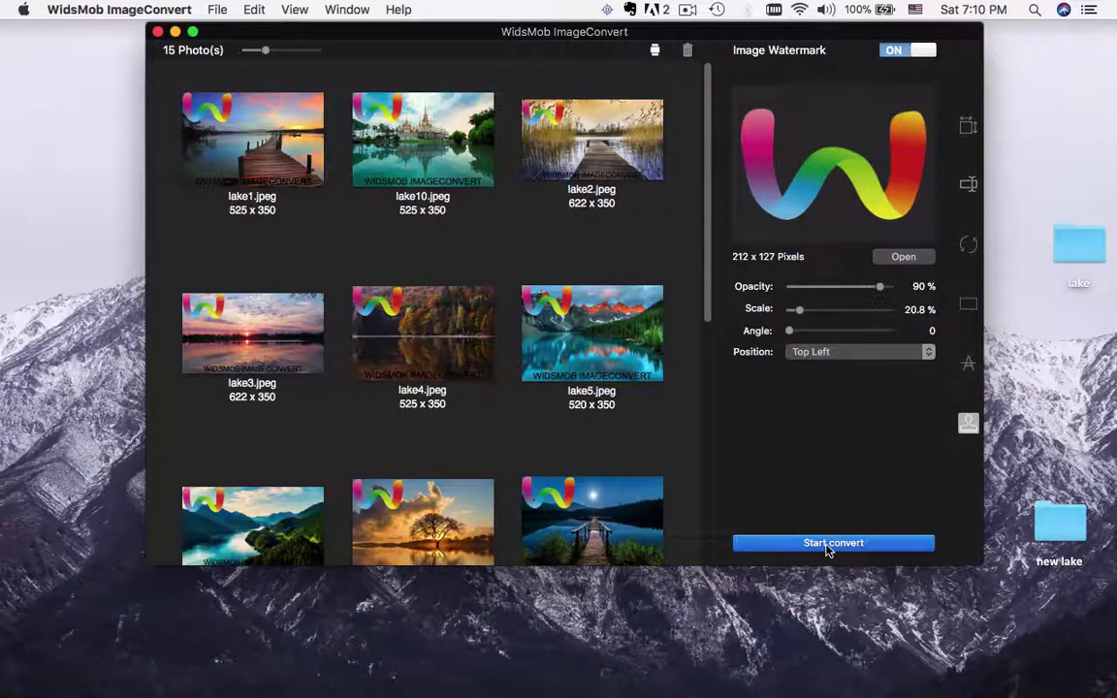
click(623, 131)
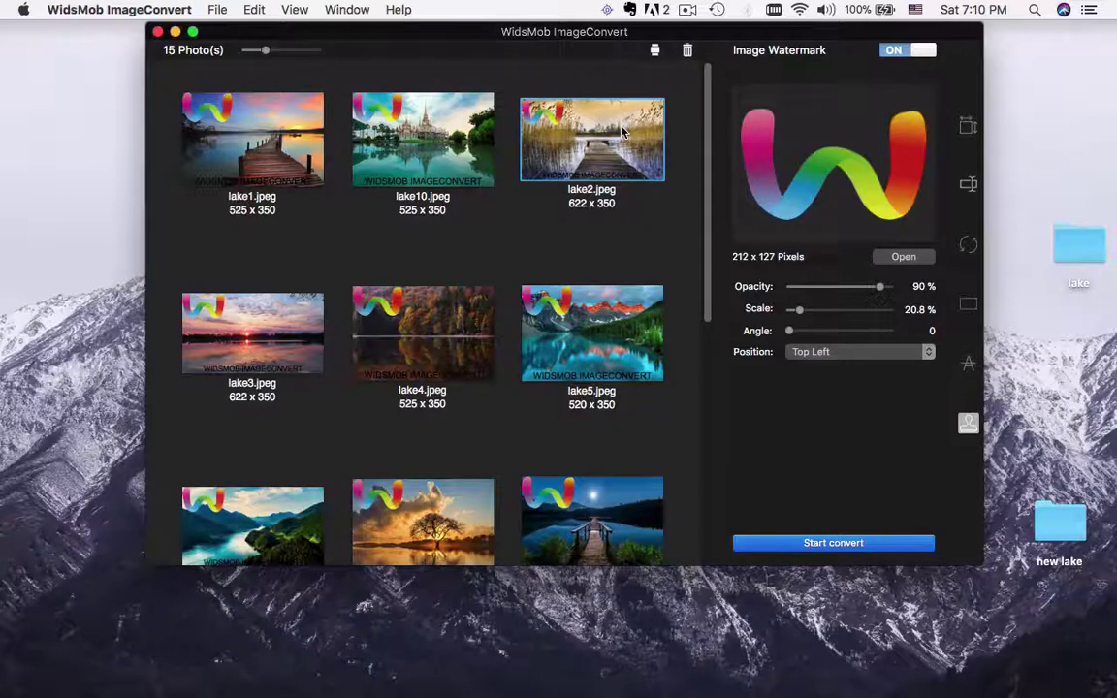
- Open lake2.jpeg in the large preview, then switch to the night pier photo to check both watermarks
double_click(623, 130)
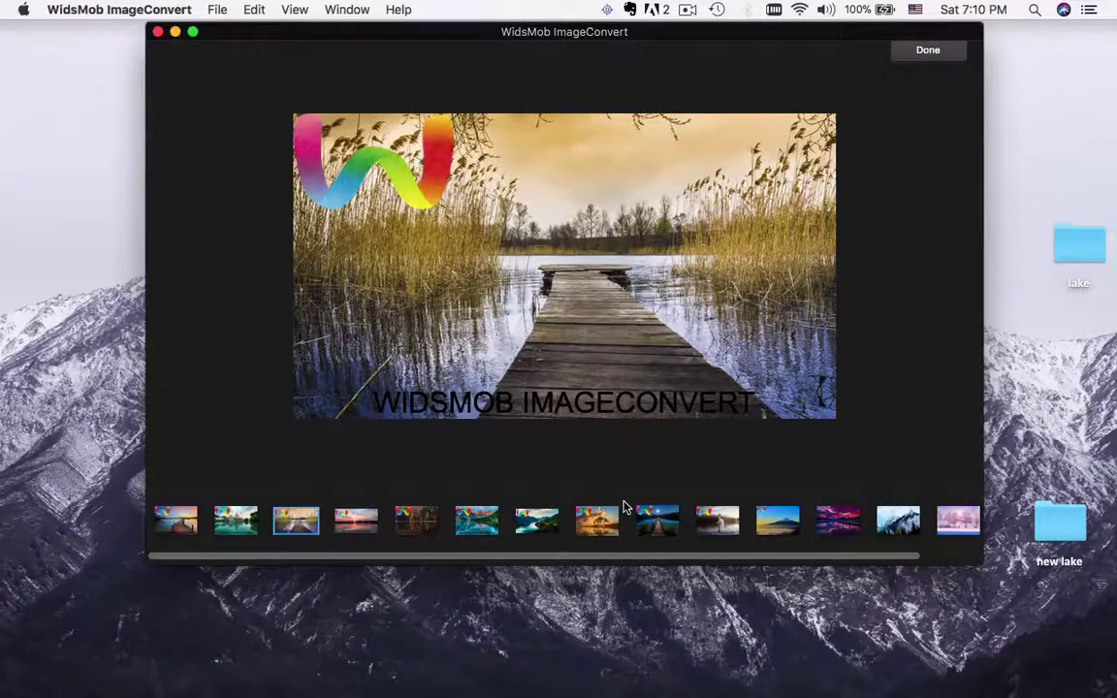
click(651, 523)
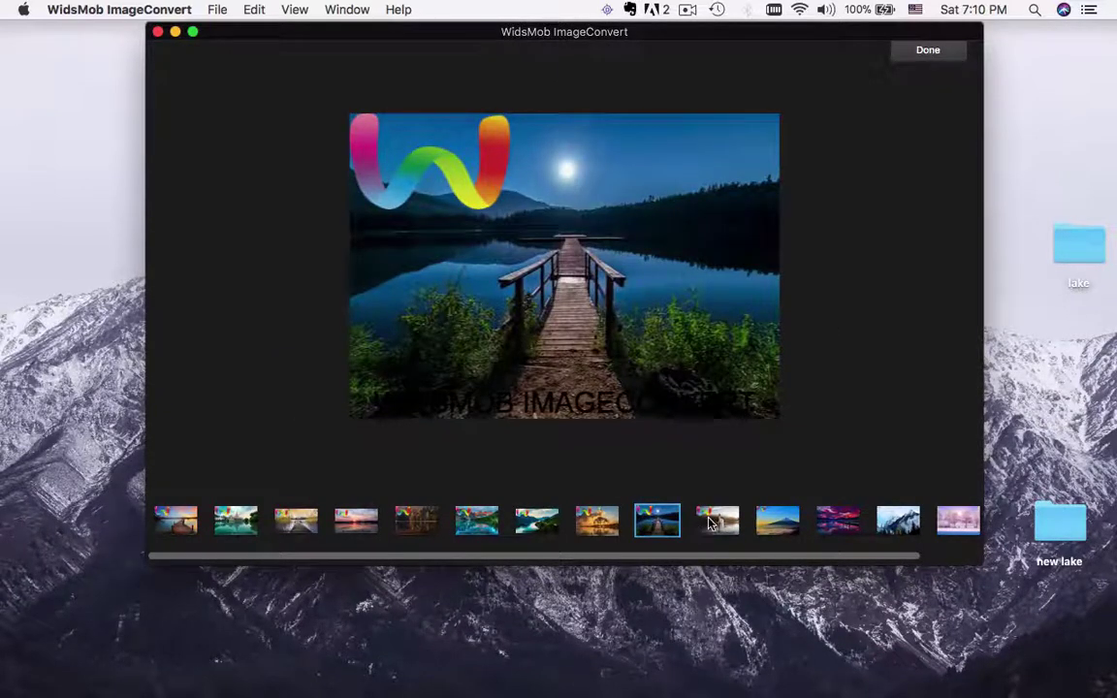